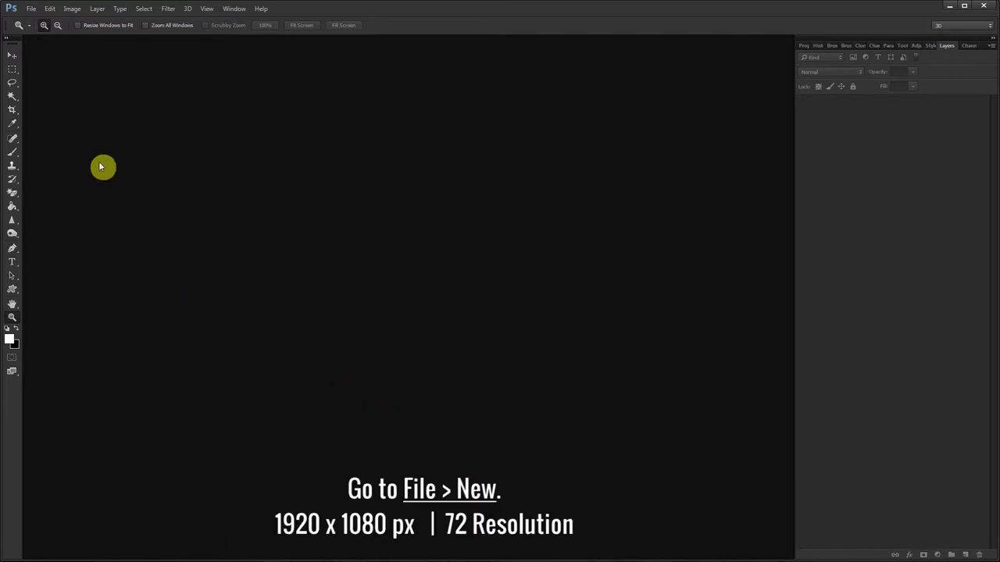
Create a 1920 × 1080 pixel document at 72 resolution with a white background
{"action": "left_click", "coordinate": [31, 10]}
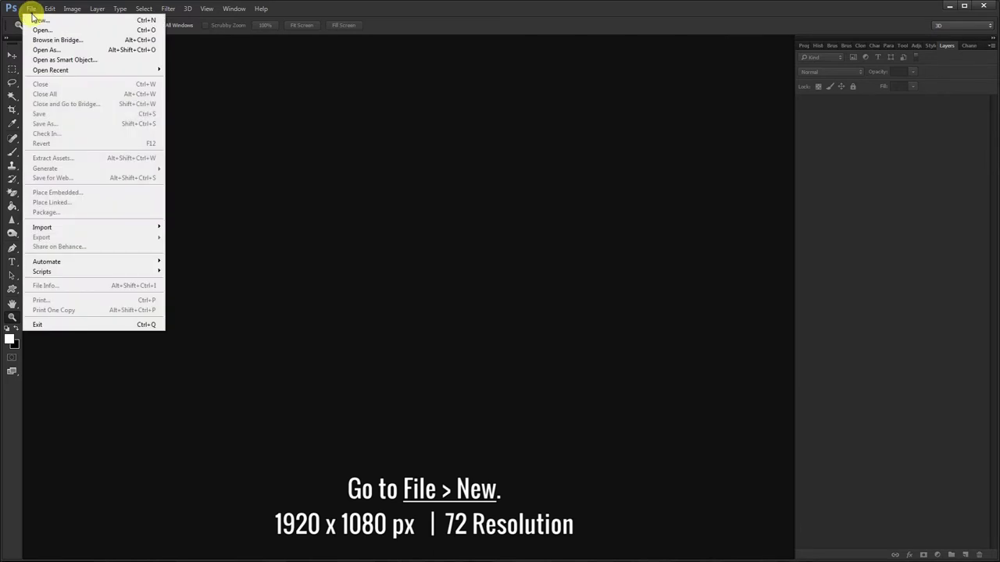
{"action": "left_click", "coordinate": [91, 24]}
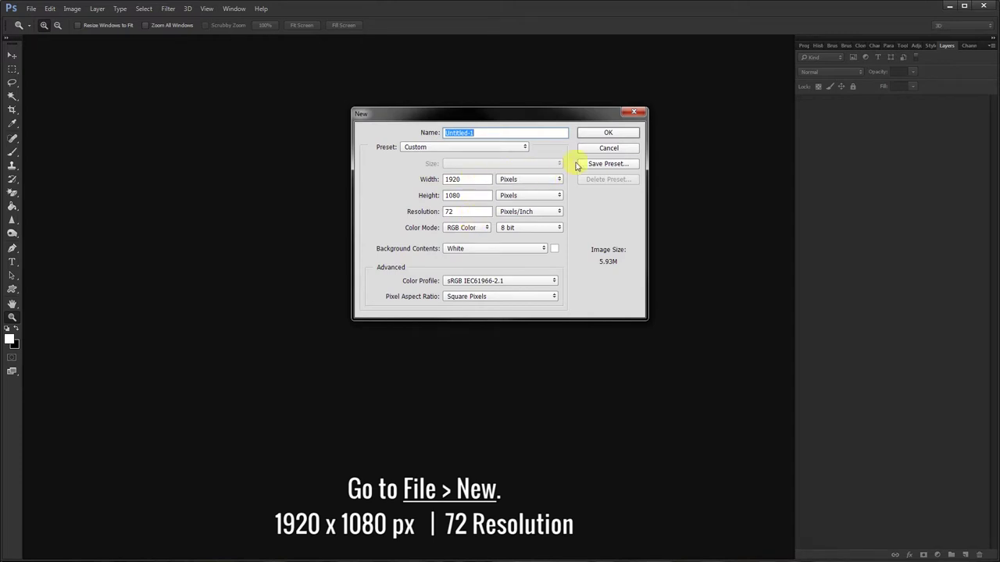
{"action": "left_click", "coordinate": [609, 134]}
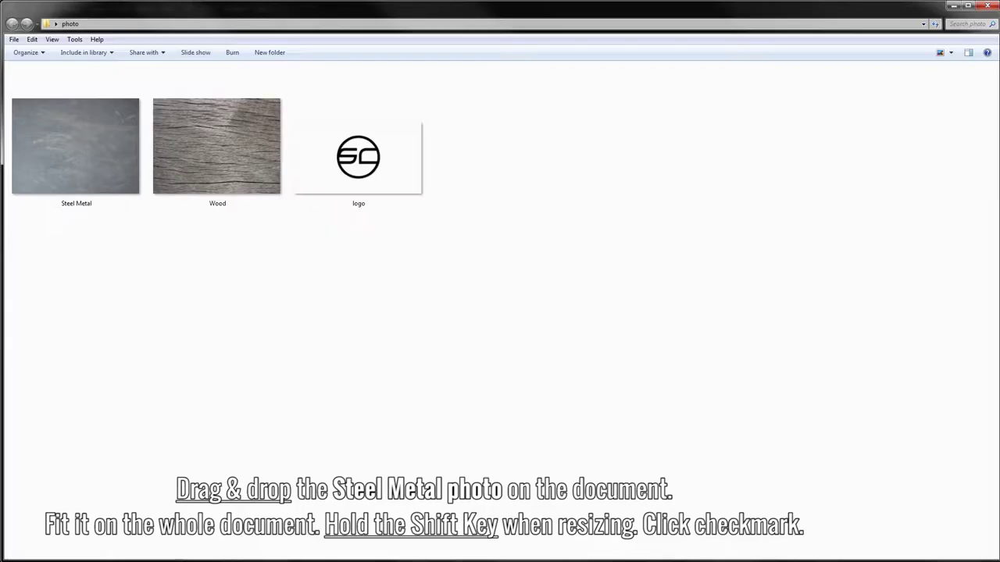
Place the Steel Metal photo on the canvas, scaled to 75.47% so it covers the canvas
{"action": "left_click", "coordinate": [98, 164]}
{"action": "left_click_drag", "start_coordinate": [86, 154], "coordinate": [117, 556]}
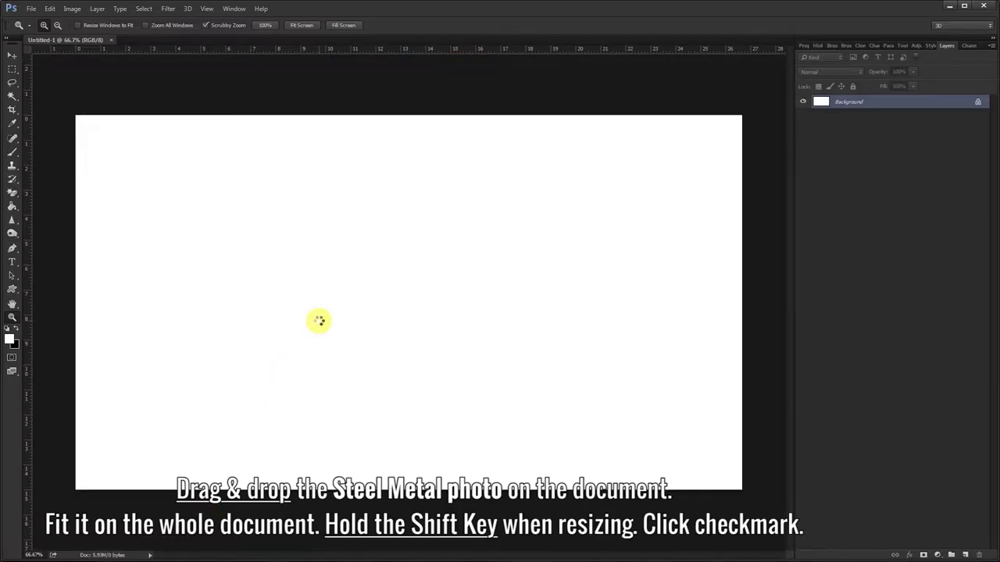
{"action": "left_click_drag", "start_coordinate": [156, 115], "coordinate": [48, 86]}
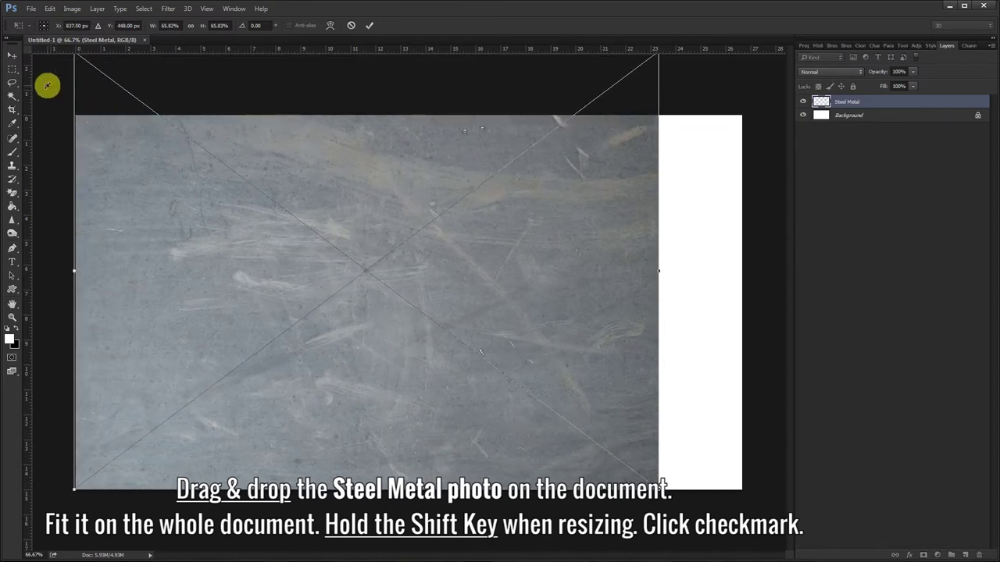
{"action": "left_click_drag", "start_coordinate": [662, 490], "coordinate": [760, 537]}
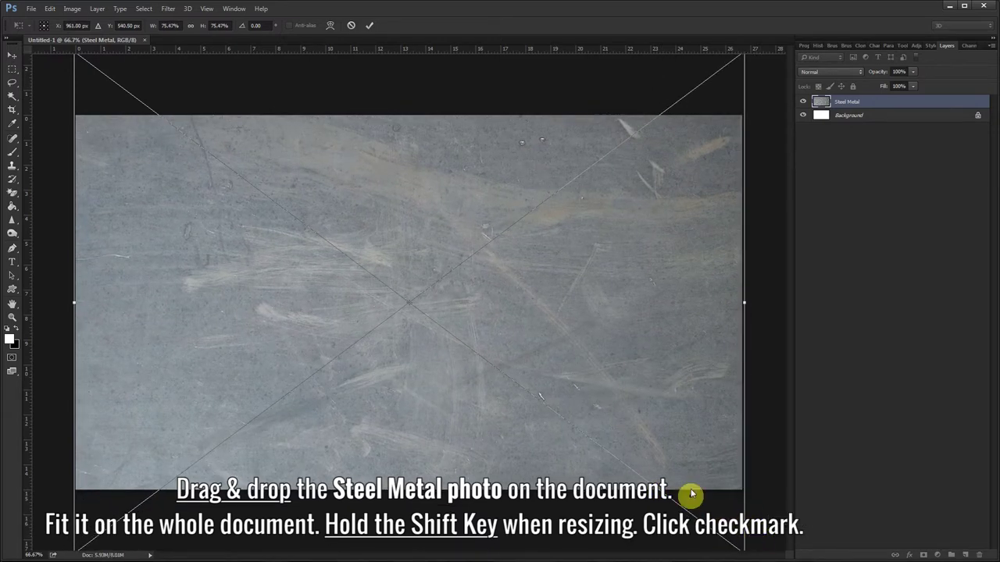
{"action": "key", "text": "z"}
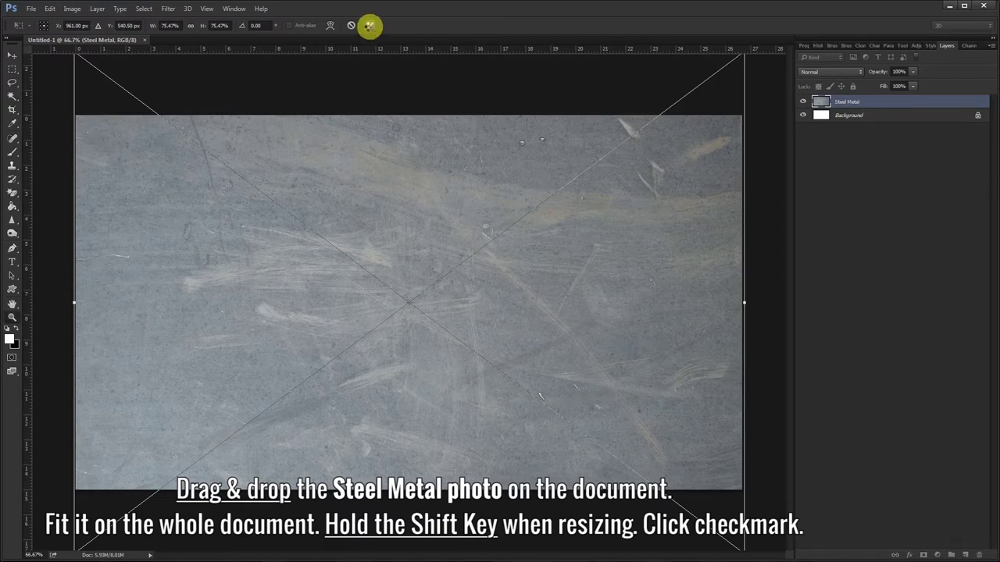
{"action": "left_click", "coordinate": [370, 28]}
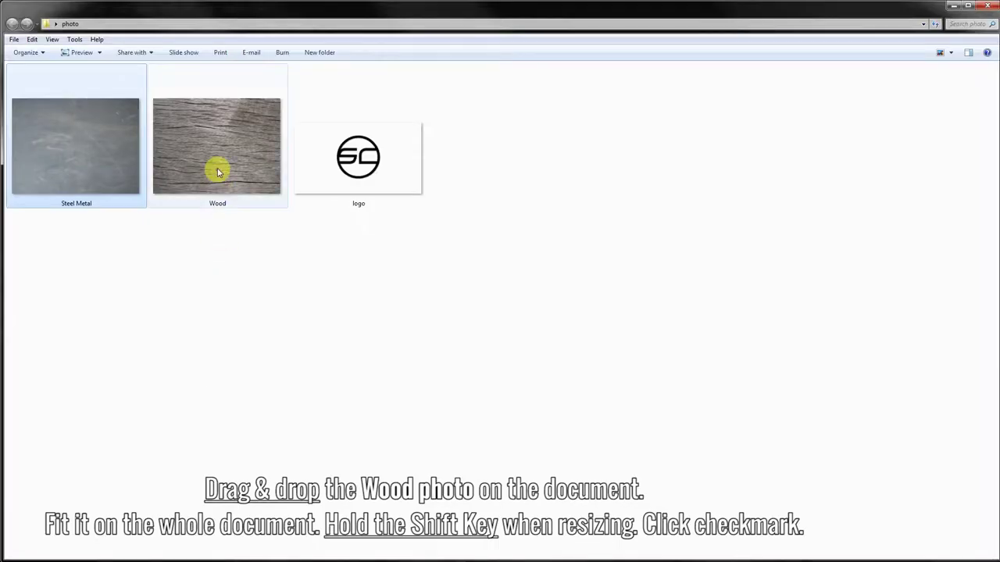
Place the Wood photo above Steel Metal, enlarged to about 186% so it covers the canvas
{"action": "left_click", "coordinate": [216, 160]}
{"action": "left_click_drag", "start_coordinate": [217, 160], "coordinate": [135, 550]}
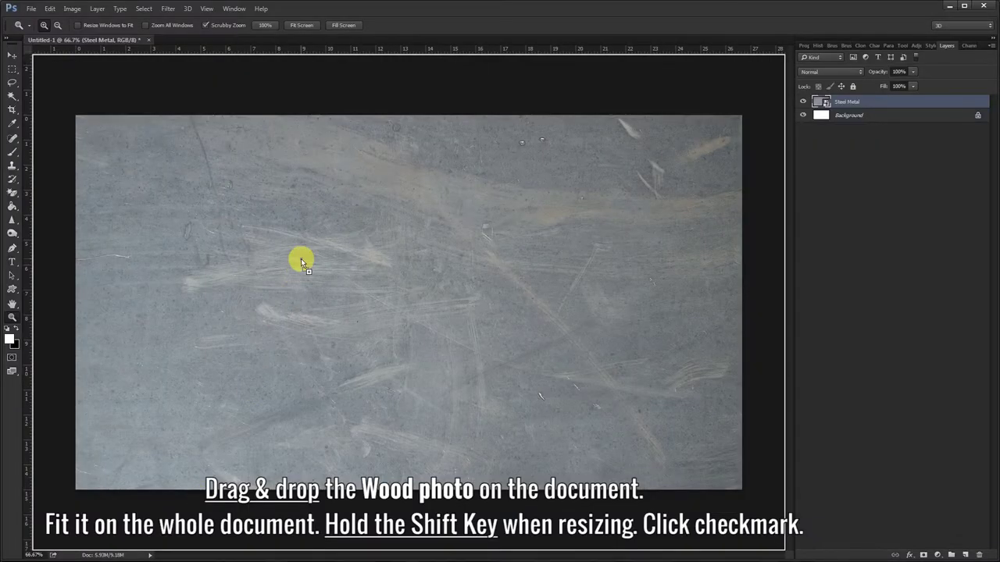
{"action": "left_click_drag", "start_coordinate": [301, 259], "coordinate": [301, 259]}
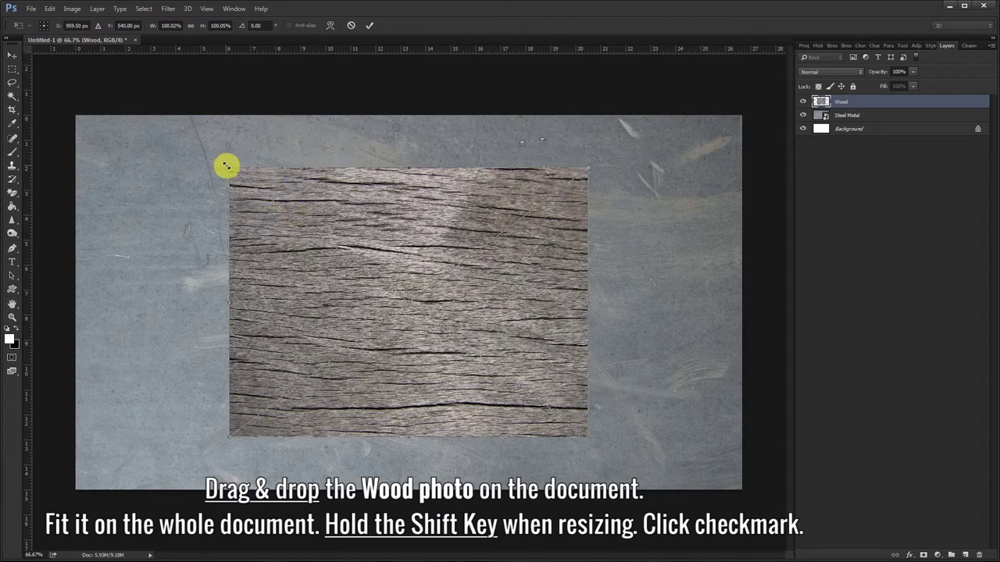
{"action": "left_click_drag", "start_coordinate": [225, 167], "coordinate": [46, 88]}
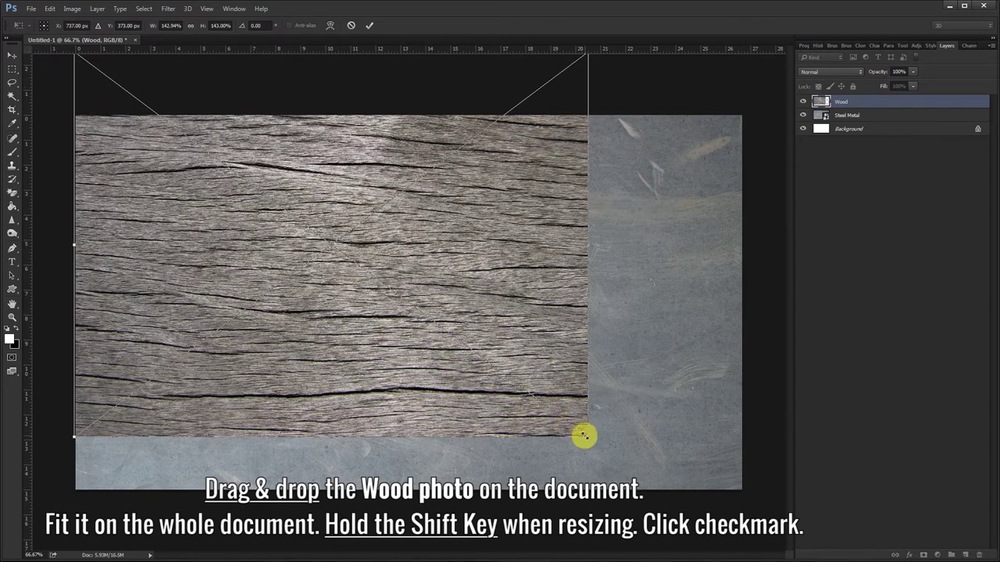
{"action": "left_click_drag", "start_coordinate": [587, 436], "coordinate": [756, 517]}
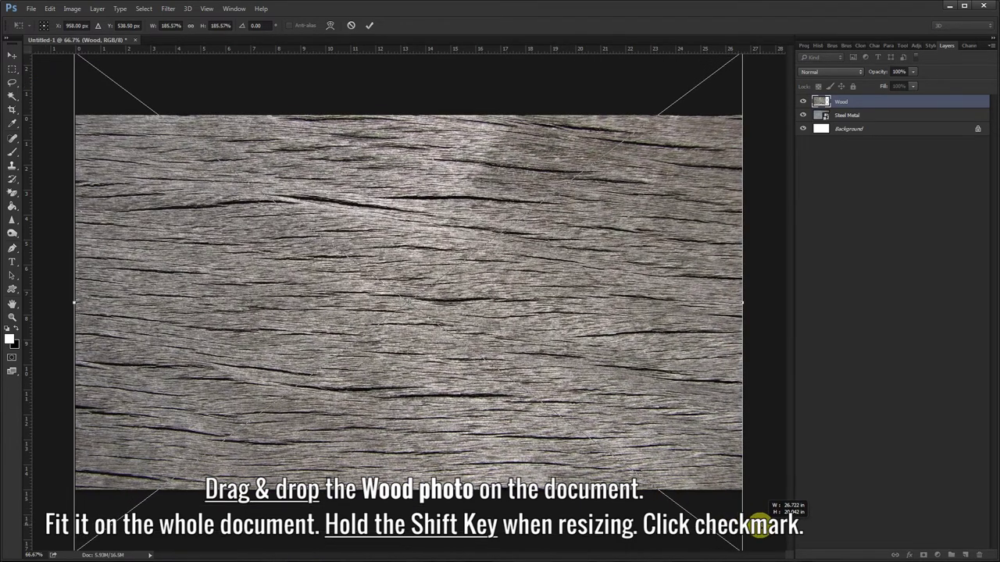
{"action": "left_click_drag", "start_coordinate": [756, 517], "coordinate": [763, 526]}
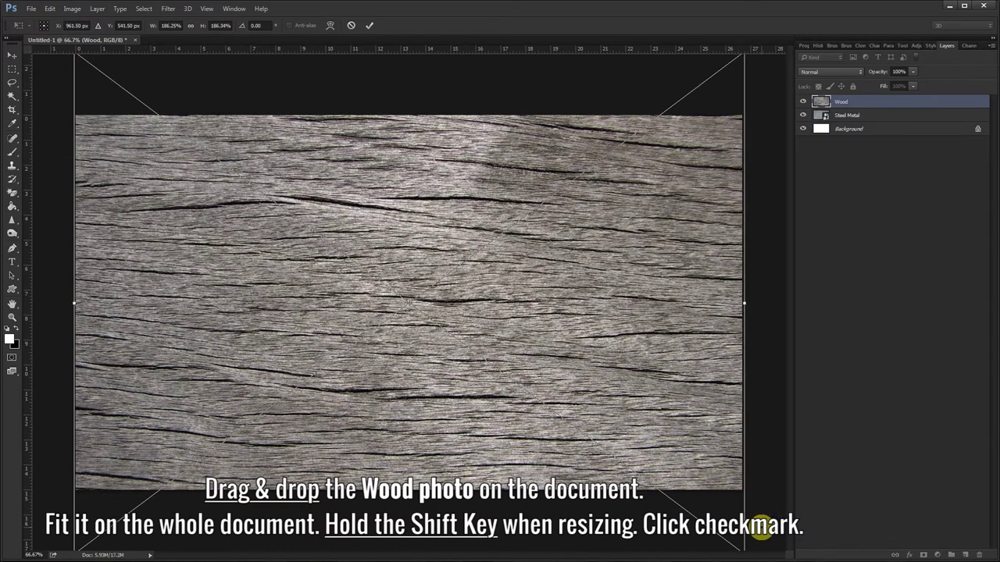
{"action": "left_click", "coordinate": [370, 26]}
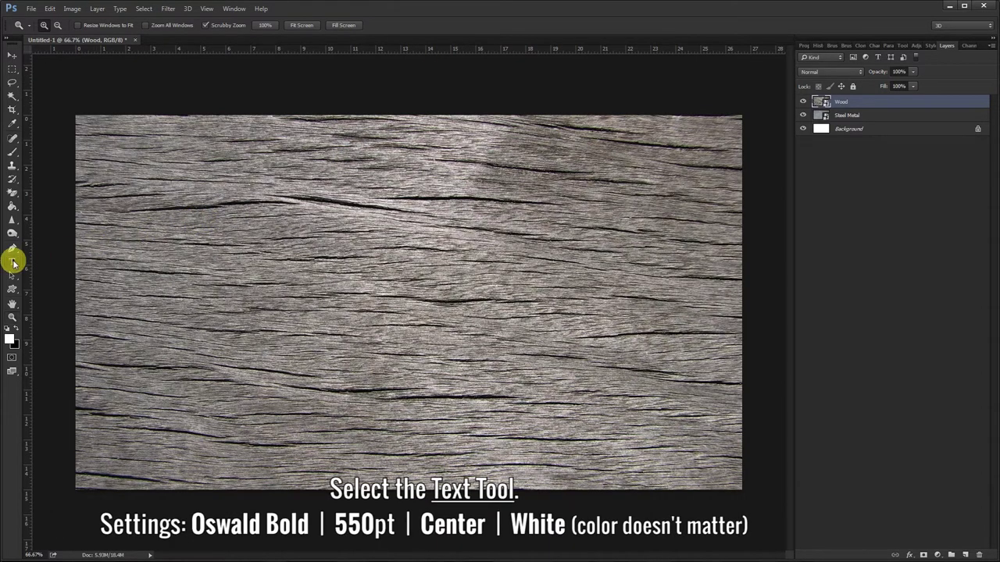
Type CARVED in a centred, canvas-wide text box in white Oswald Bold 550 pt
{"action": "left_click", "coordinate": [13, 262]}
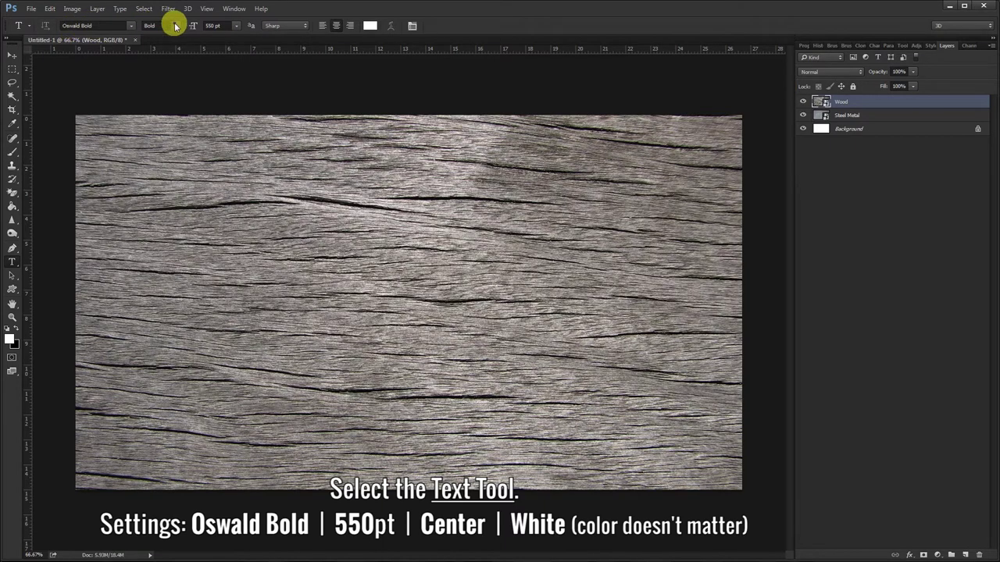
{"action": "left_click", "coordinate": [336, 30]}
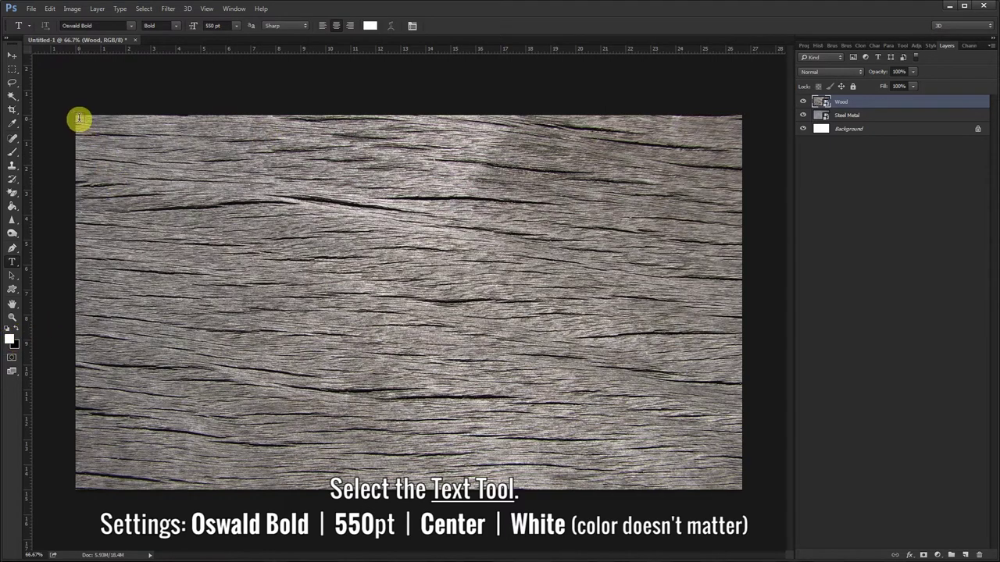
{"action": "mouse_move", "coordinate": [77, 117]}
{"action": "left_mouse_down"}
{"action": "mouse_move", "coordinate": [752, 328]}
{"action": "mouse_move", "coordinate": [738, 352]}
{"action": "left_mouse_up"}
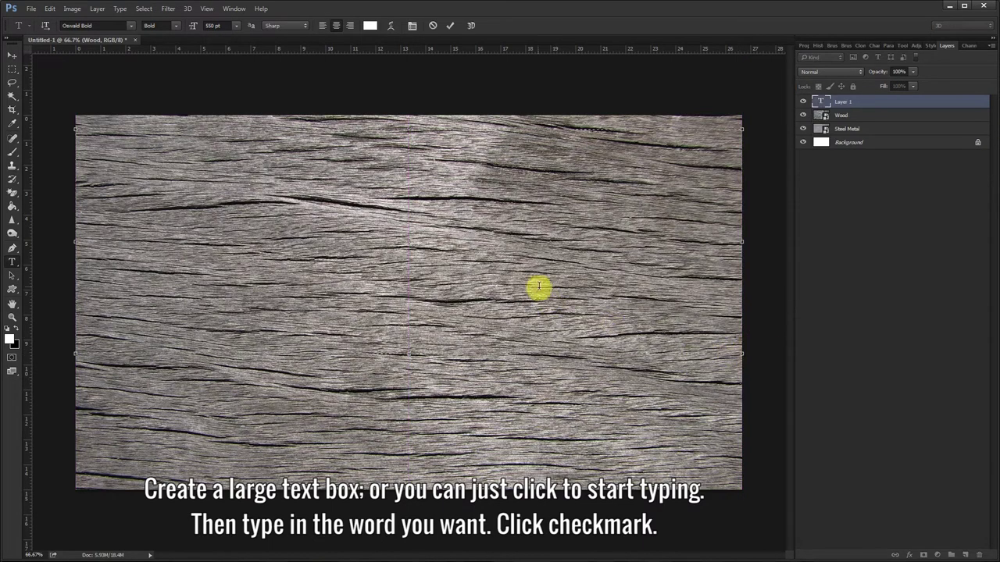
{"action": "type", "text": "C"}
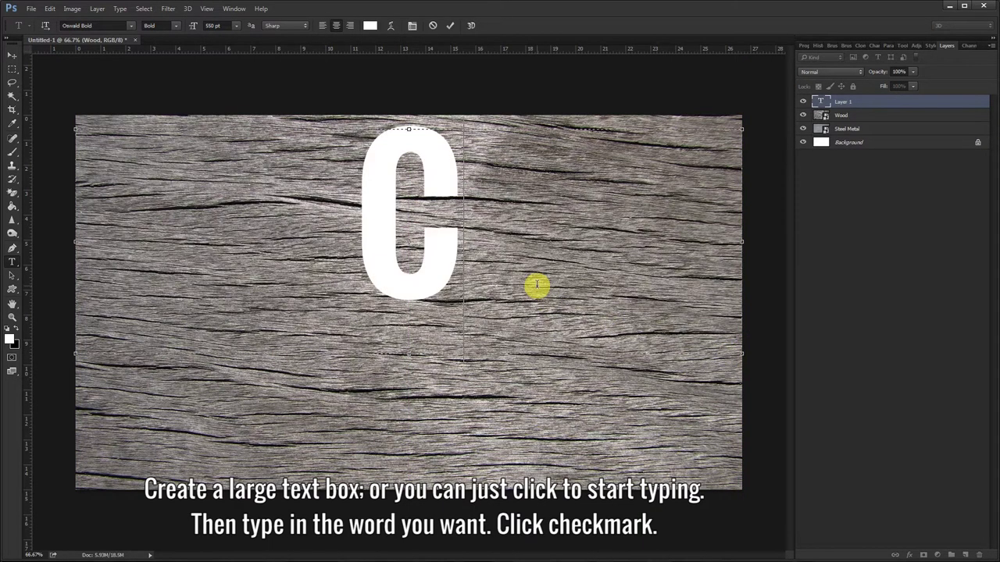
{"action": "type", "text": "ARV"}
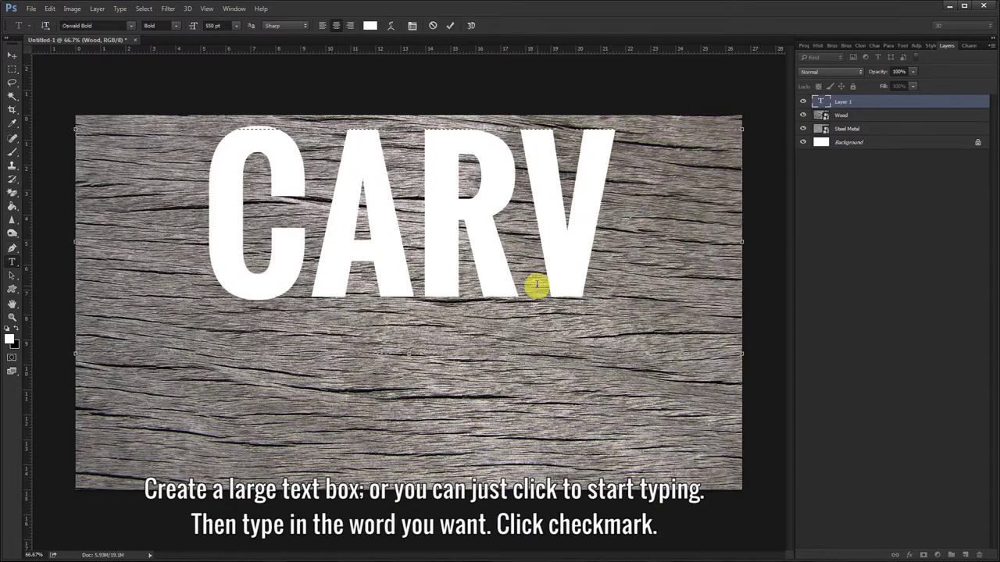
{"action": "type", "text": "ED"}
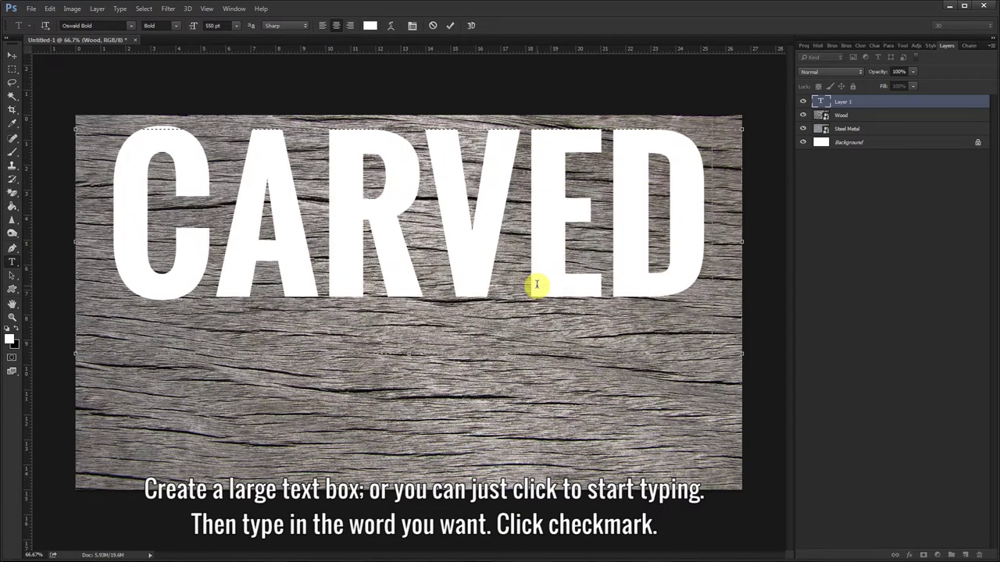
{"action": "left_click", "coordinate": [450, 27]}
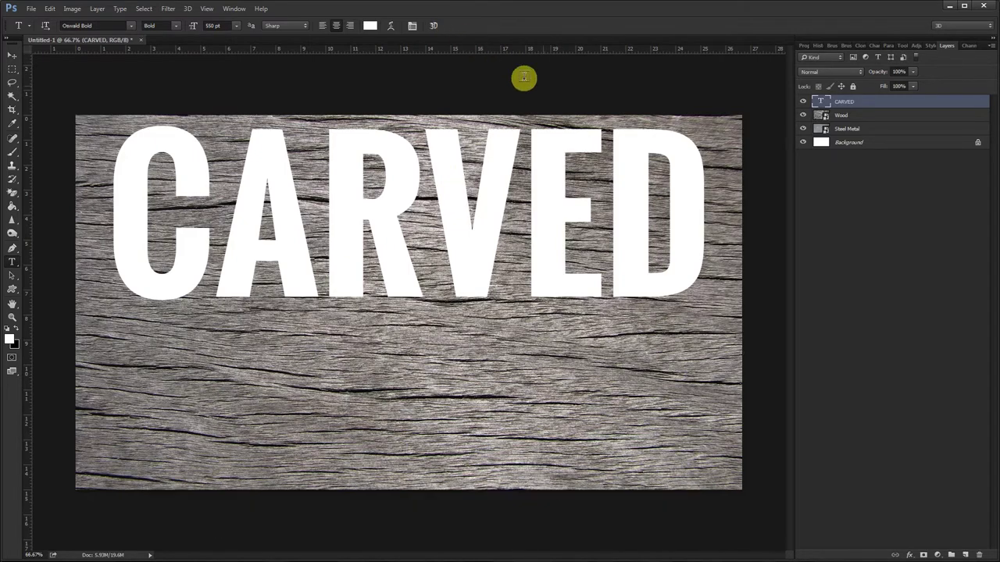
Set the CARVED layer's fill to 0%
{"action": "left_click", "coordinate": [912, 87]}
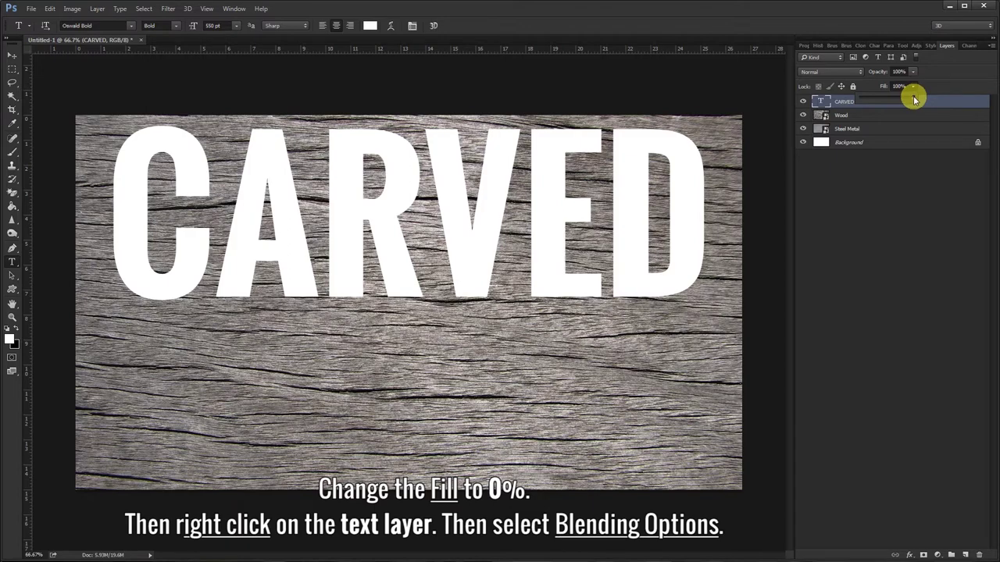
{"action": "left_click_drag", "start_coordinate": [914, 102], "coordinate": [852, 102]}
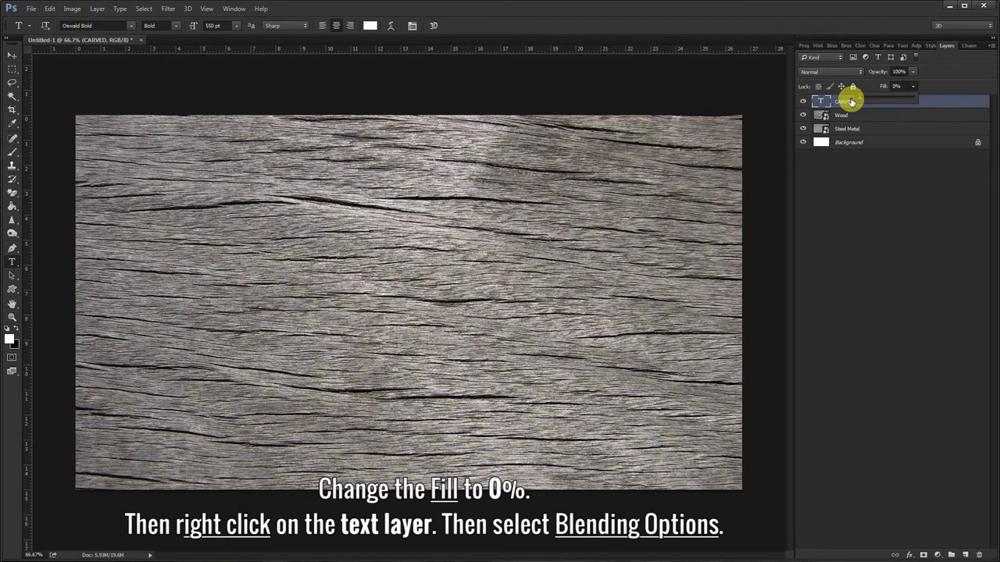
{"action": "left_click", "coordinate": [928, 102]}
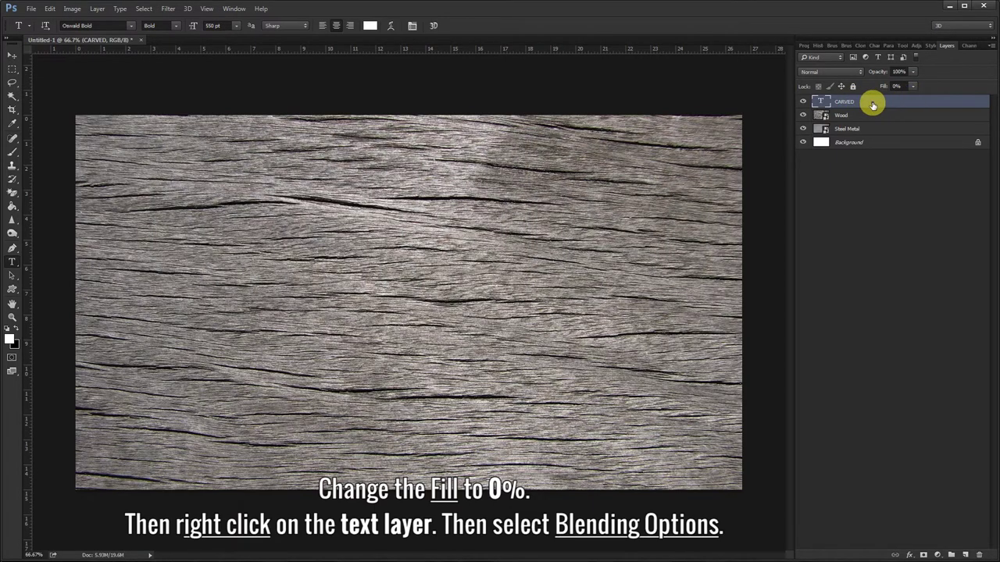
Give CARVED an Outer Bevel, Chisel Hard Bevel & Emboss with a 145° light angle
{"action": "right_click", "coordinate": [870, 104]}
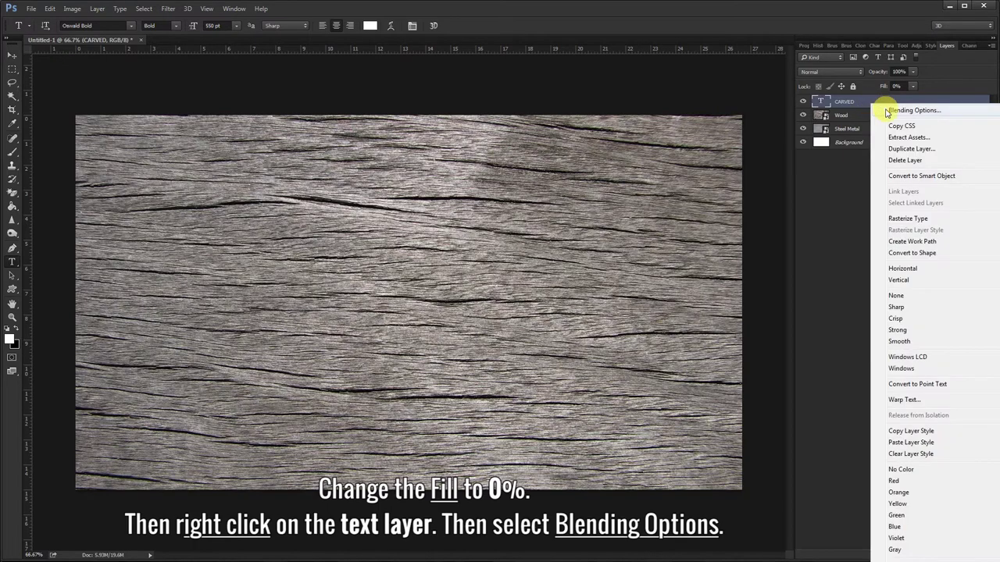
{"action": "left_click", "coordinate": [929, 115]}
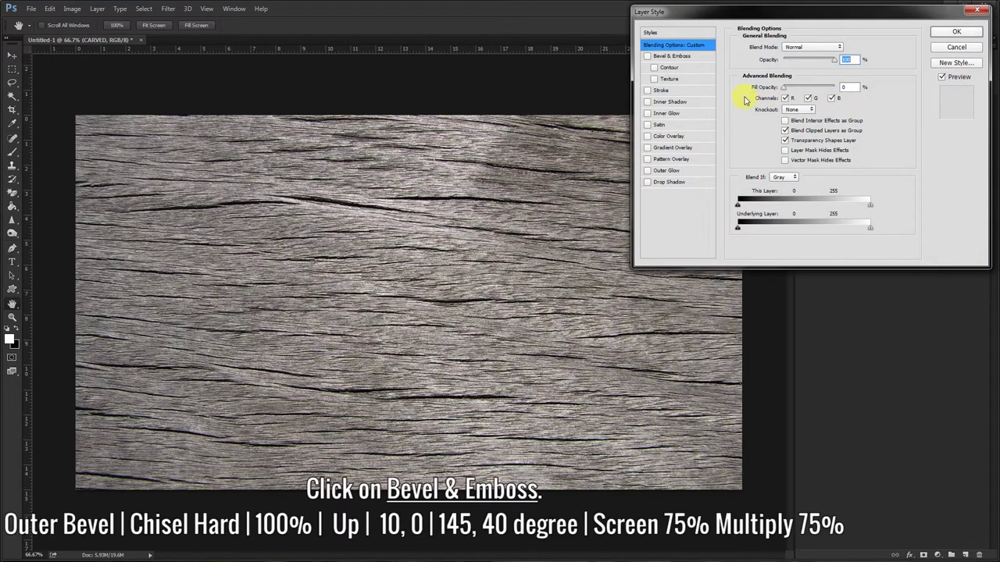
{"action": "left_click", "coordinate": [663, 57]}
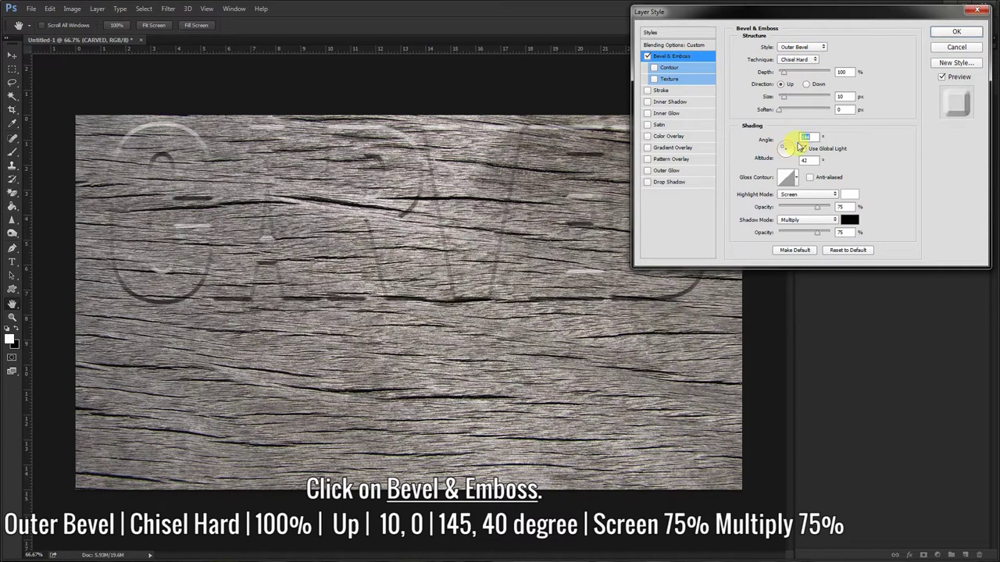
{"action": "left_click", "coordinate": [784, 150]}
{"action": "double_click", "coordinate": [809, 138]}
{"action": "type", "text": "145"}
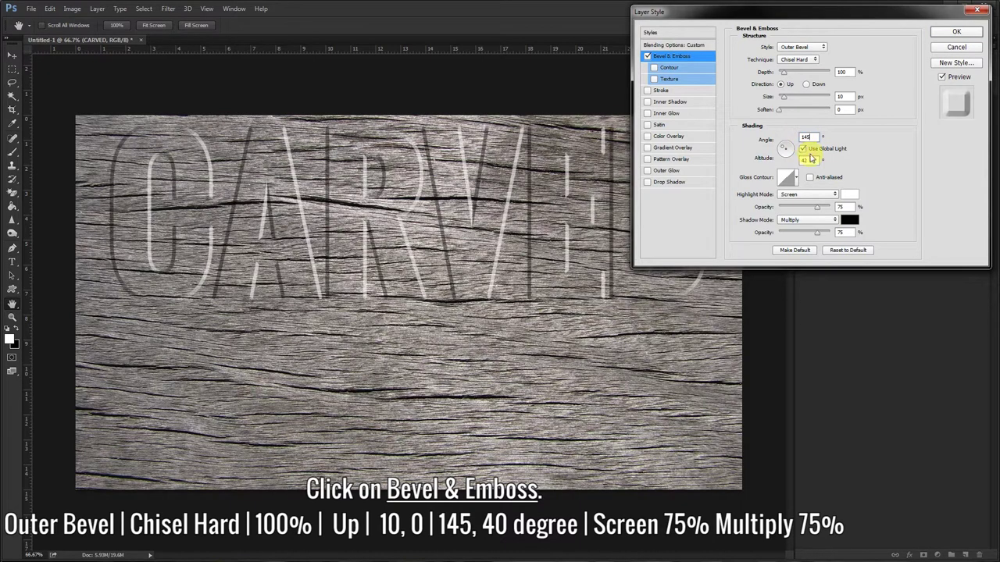
{"action": "type", "text": "40"}
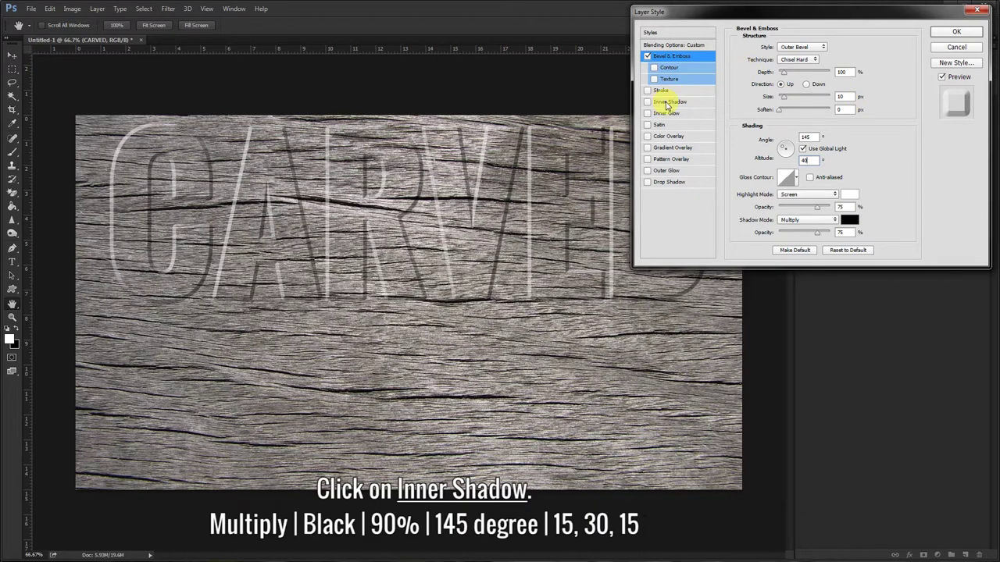
Add a Multiply 90% Inner Shadow and black Soft Light 75% Color Overlay, then apply the style
{"action": "left_click", "coordinate": [666, 102]}
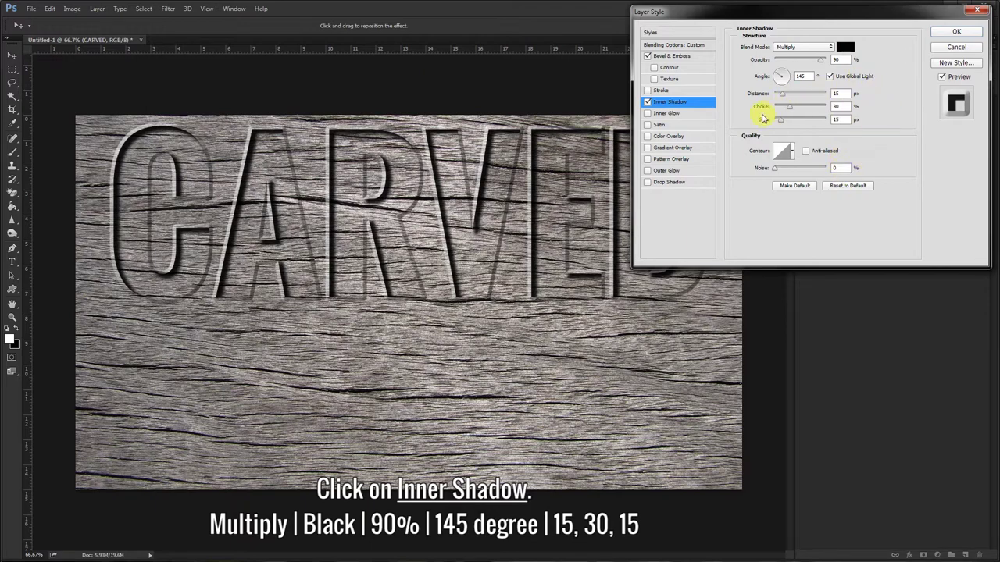
{"action": "left_click", "coordinate": [660, 138]}
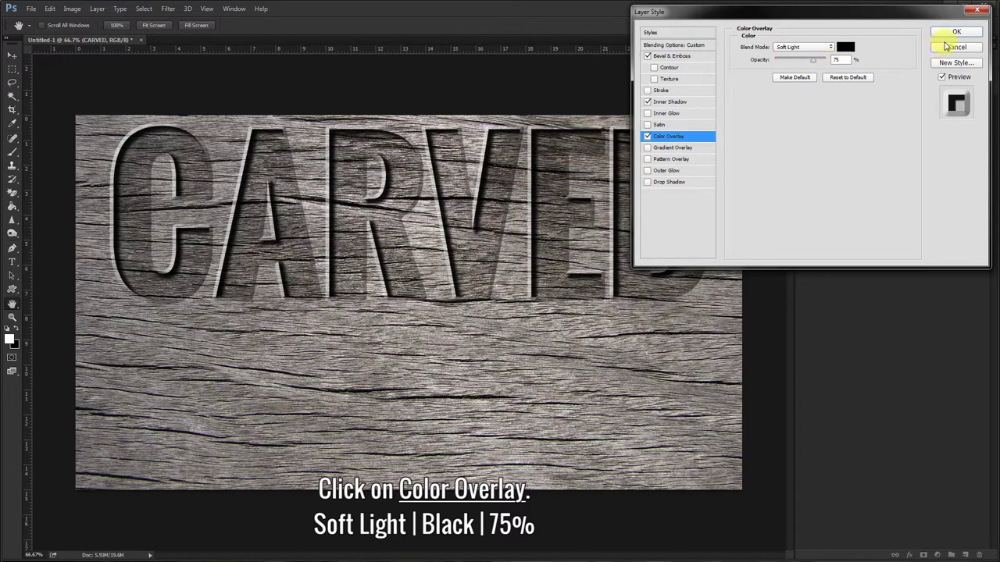
{"action": "left_click", "coordinate": [954, 32]}
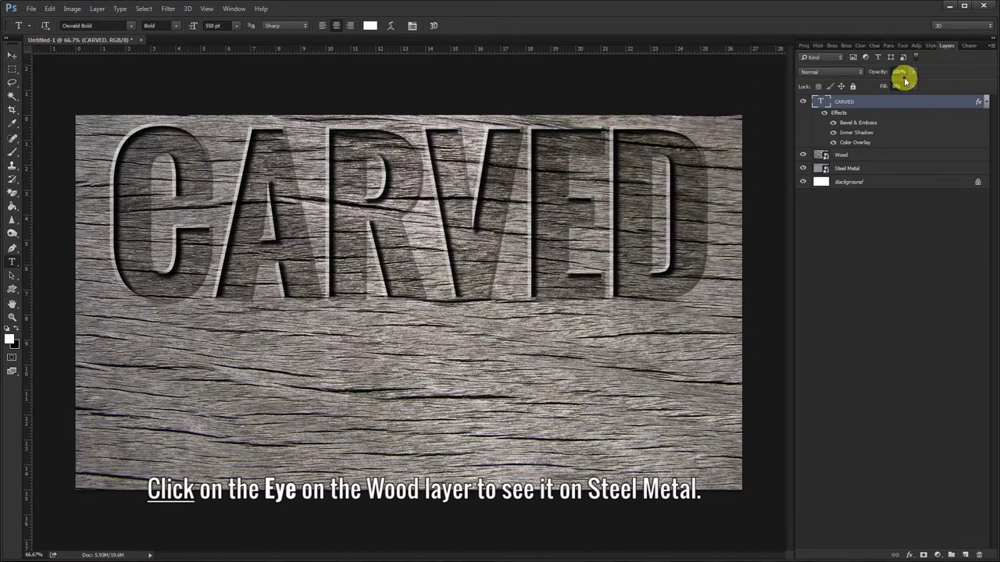
{"action": "left_click", "coordinate": [803, 156]}
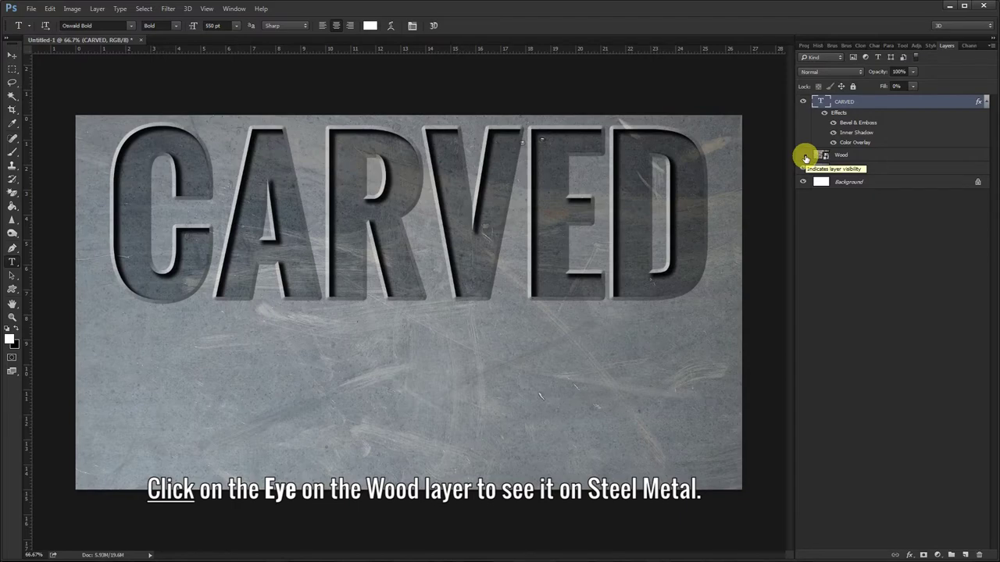
{"action": "left_click", "coordinate": [803, 156]}
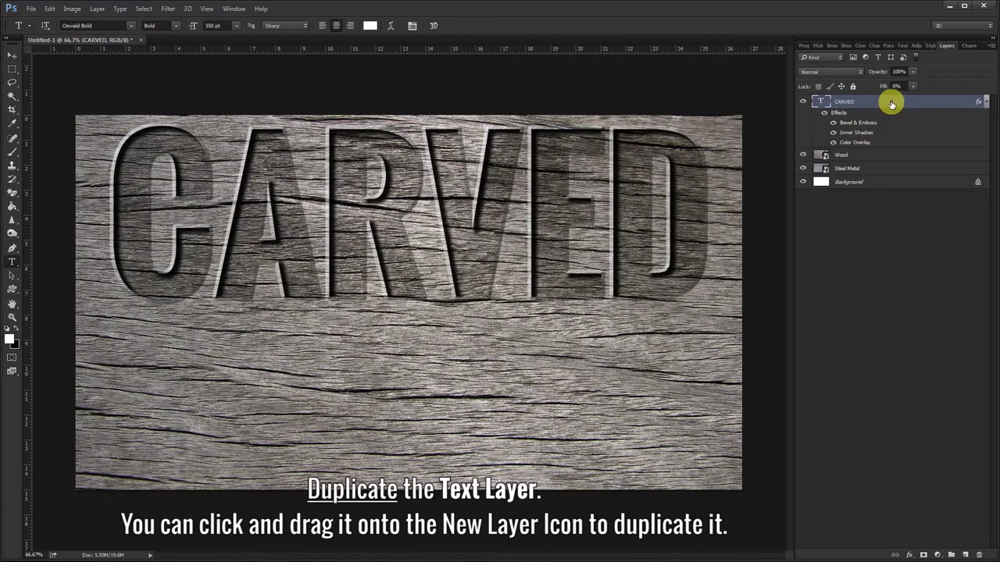
Create a CARVED copy layer using the New Layer icon in the Layers panel
{"action": "left_click_drag", "start_coordinate": [891, 104], "coordinate": [960, 515]}
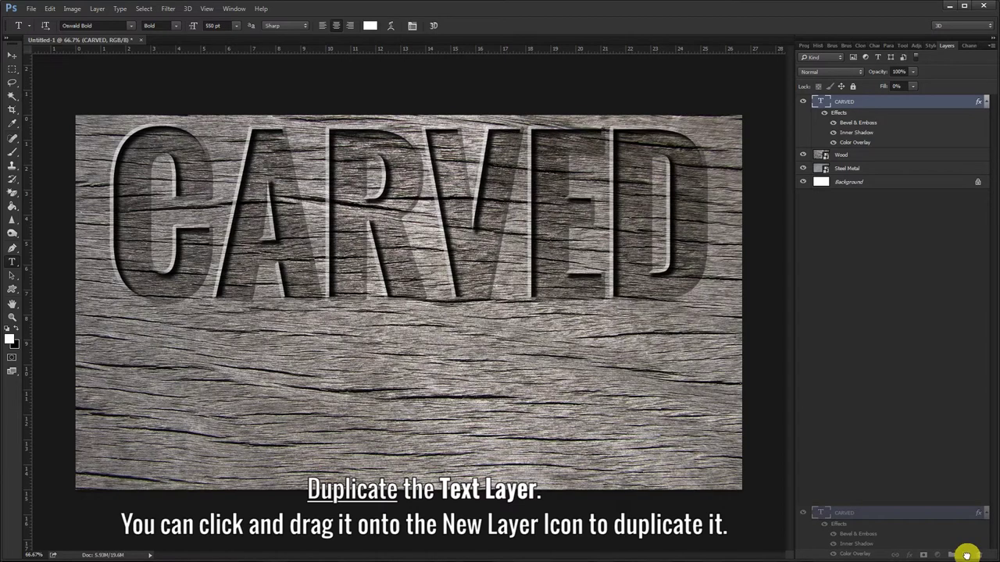
{"action": "left_click_drag", "start_coordinate": [959, 514], "coordinate": [966, 557]}
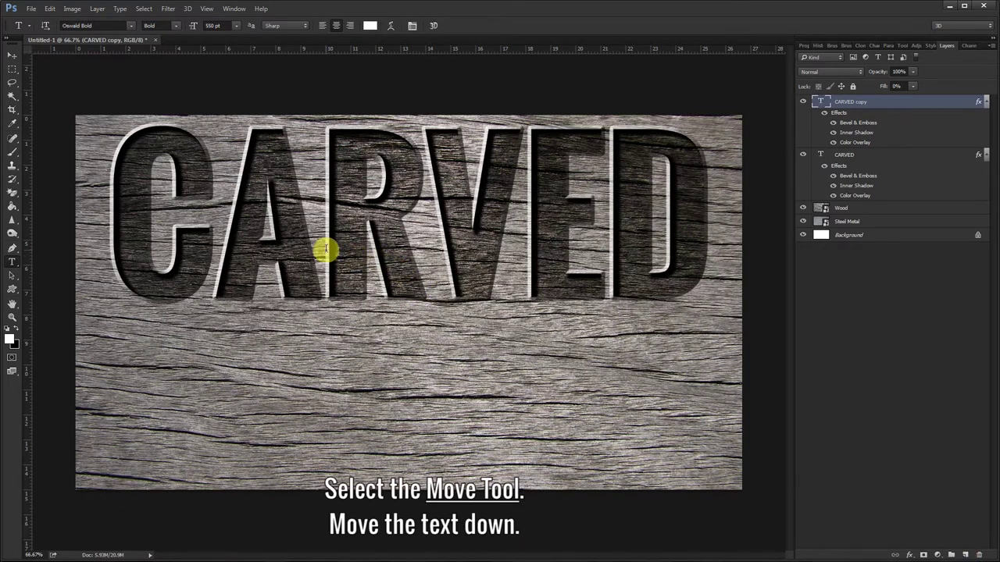
Move the CARVED copy down into the lower half of the canvas, below the original
{"action": "left_click", "coordinate": [12, 56]}
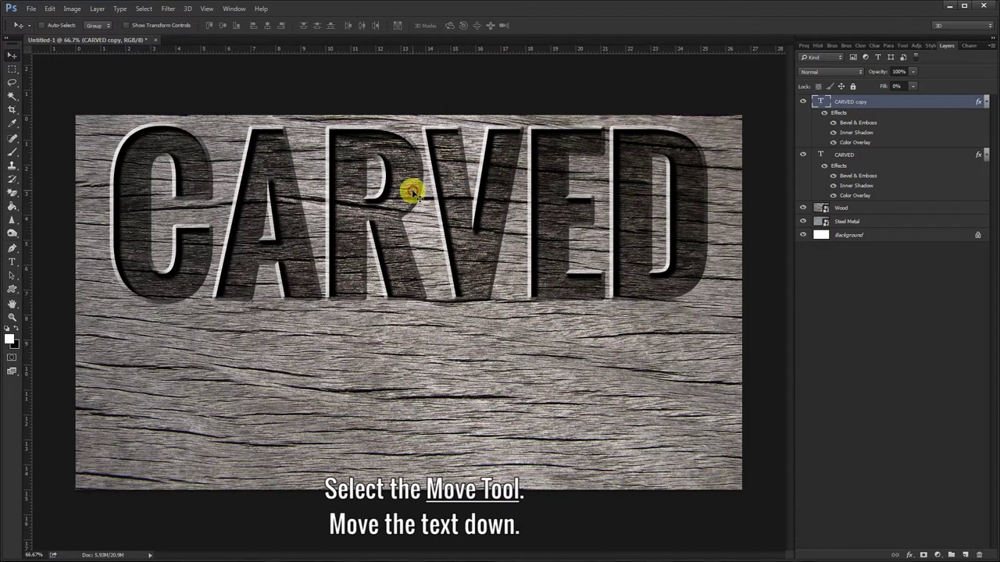
{"action": "left_click_drag", "start_coordinate": [411, 196], "coordinate": [414, 379]}
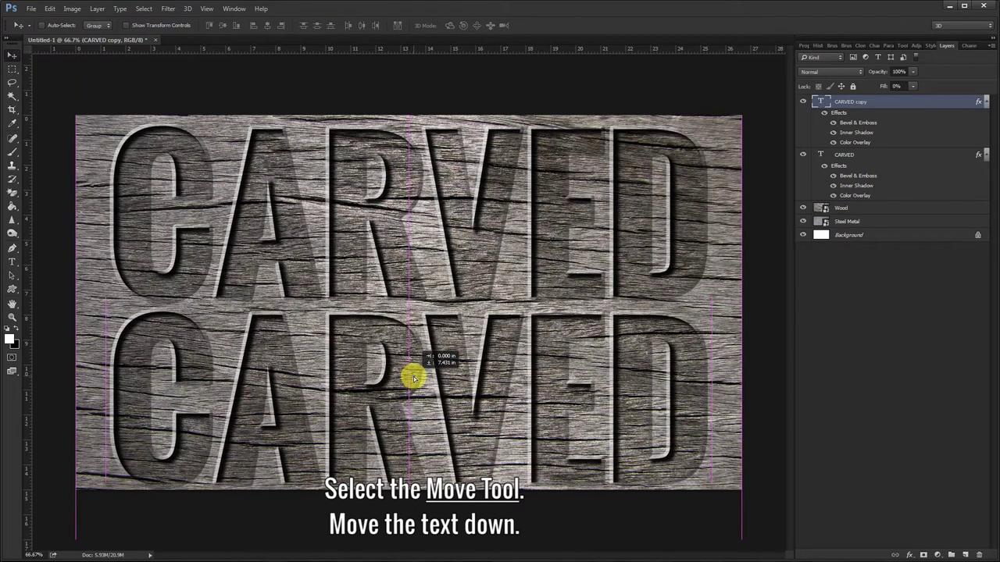
{"action": "left_click_drag", "start_coordinate": [414, 379], "coordinate": [413, 375]}
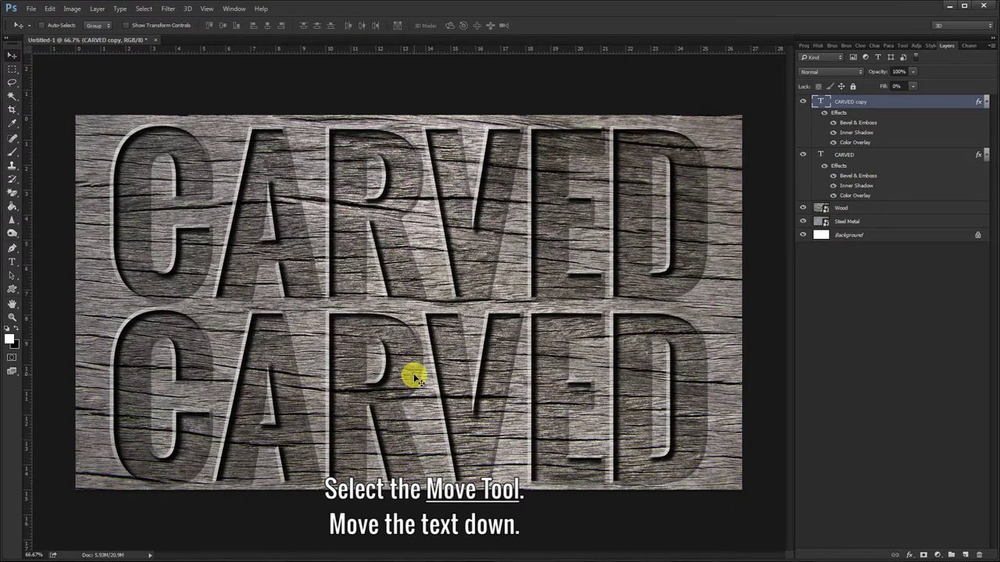
{"action": "left_click", "coordinate": [12, 261]}
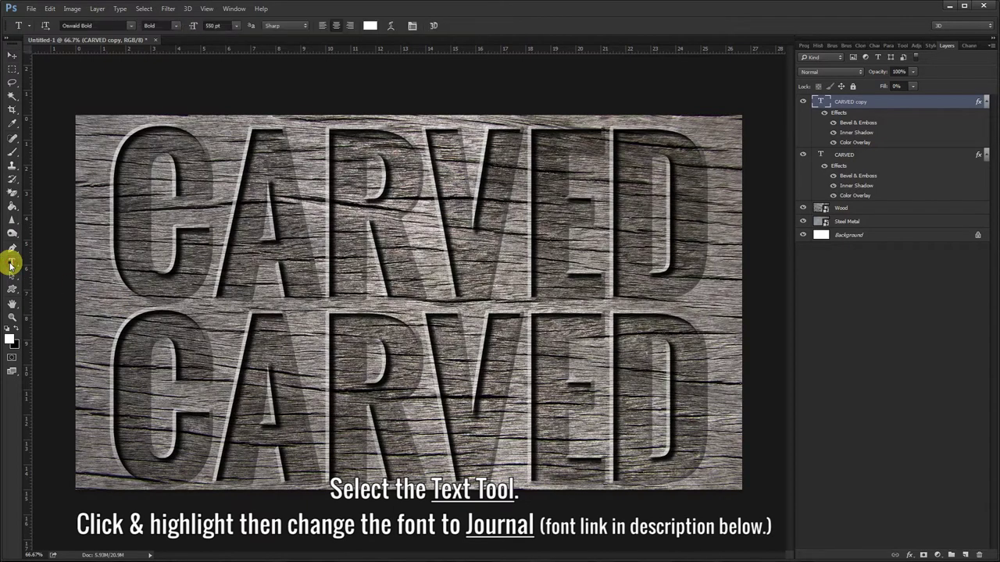
Switch the CARVED copy text's font to Journal Regular
{"action": "left_click", "coordinate": [412, 368]}
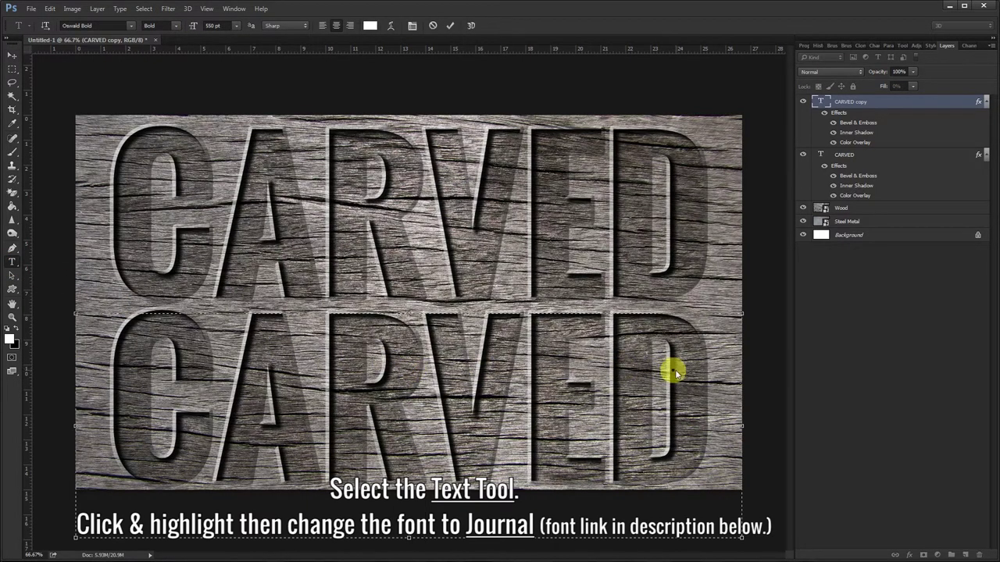
{"action": "left_click_drag", "start_coordinate": [698, 368], "coordinate": [117, 369]}
{"action": "left_click", "coordinate": [92, 25]}
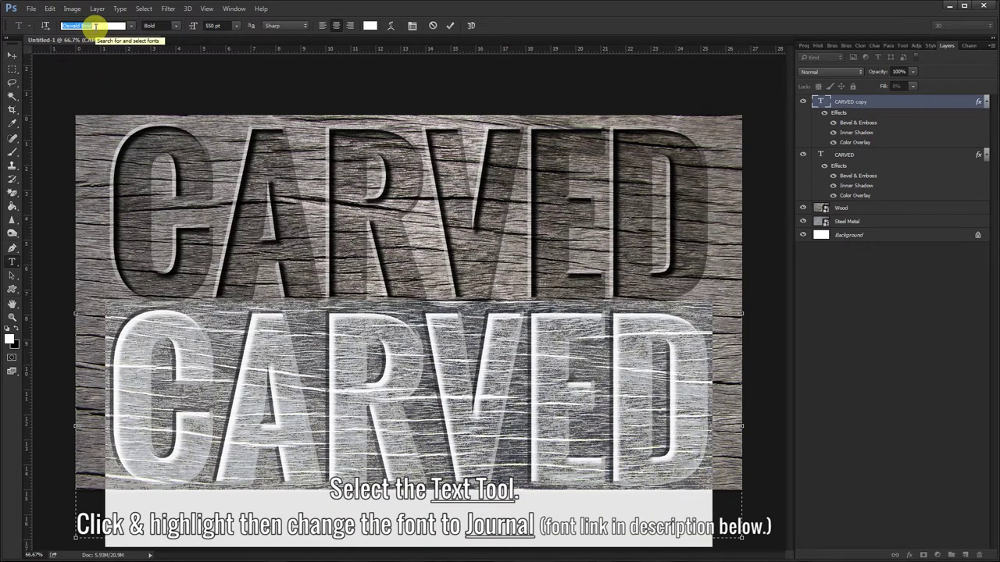
{"action": "type", "text": "journ"}
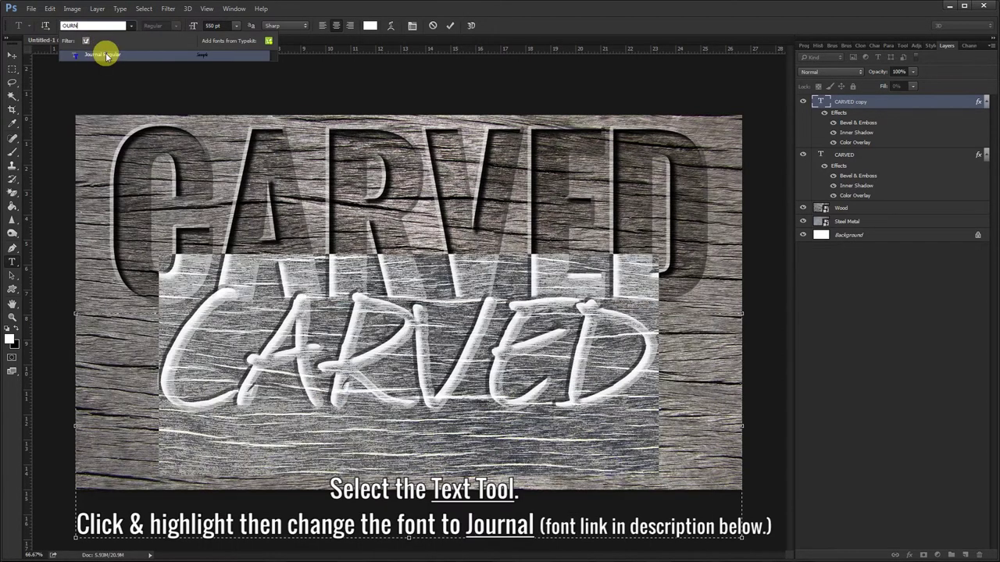
{"action": "left_click", "coordinate": [107, 56]}
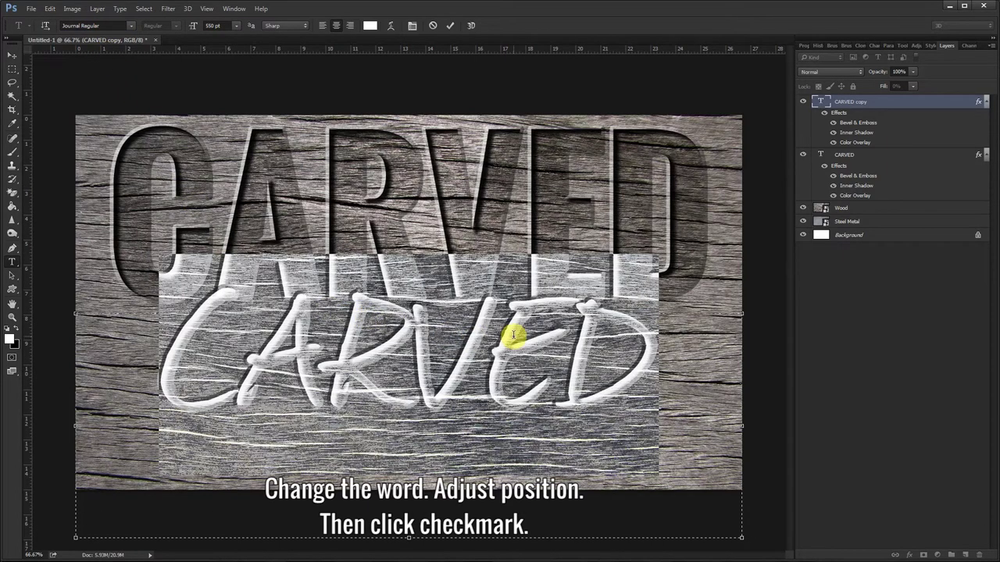
Retype the copy as 'Text Tutorial' and nudge it slightly lower beneath CARVED
{"action": "key", "text": "BackSpace"}
{"action": "type", "text": "Text 1"}
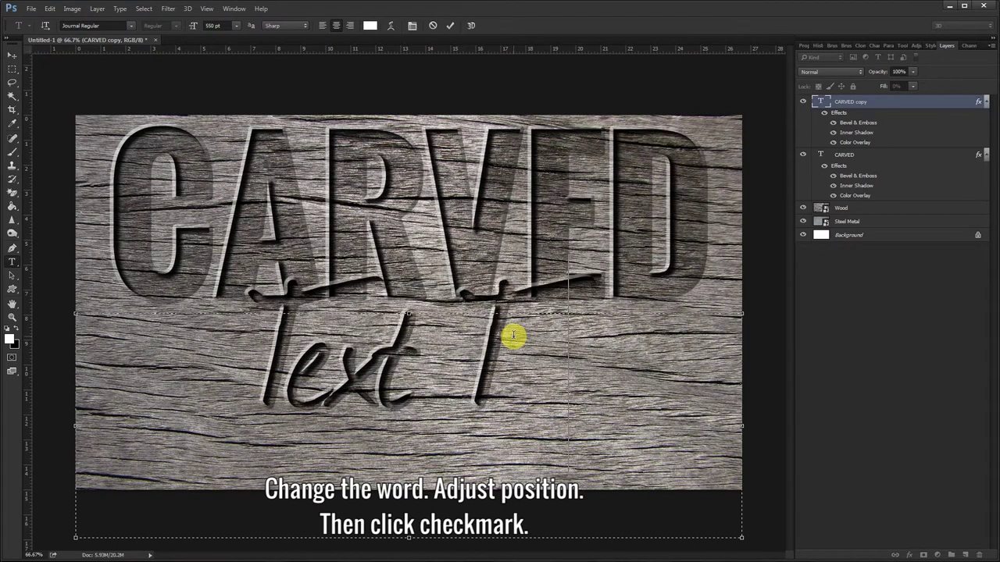
{"action": "type", "text": "utorial"}
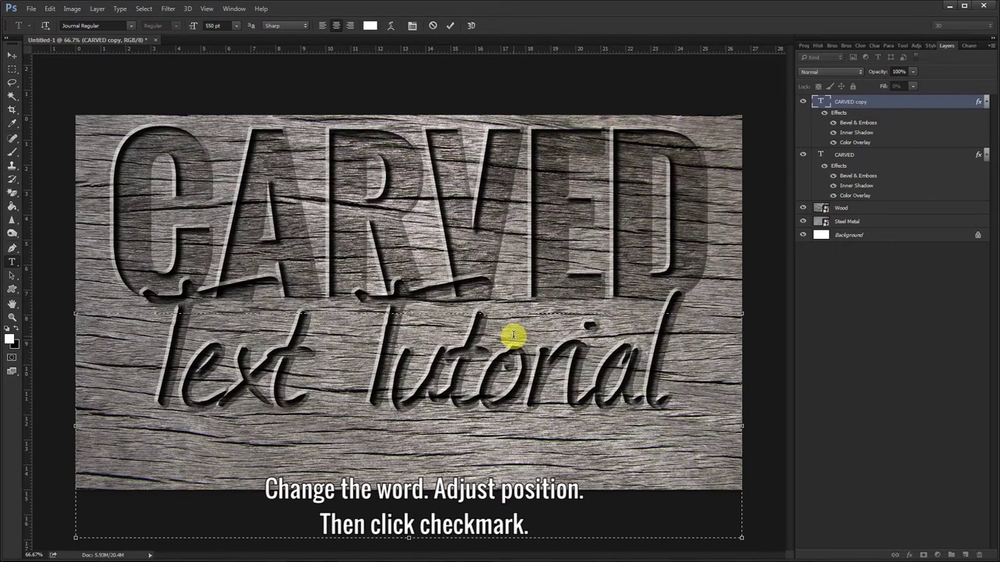
{"action": "left_click_drag", "start_coordinate": [409, 314], "coordinate": [410, 351]}
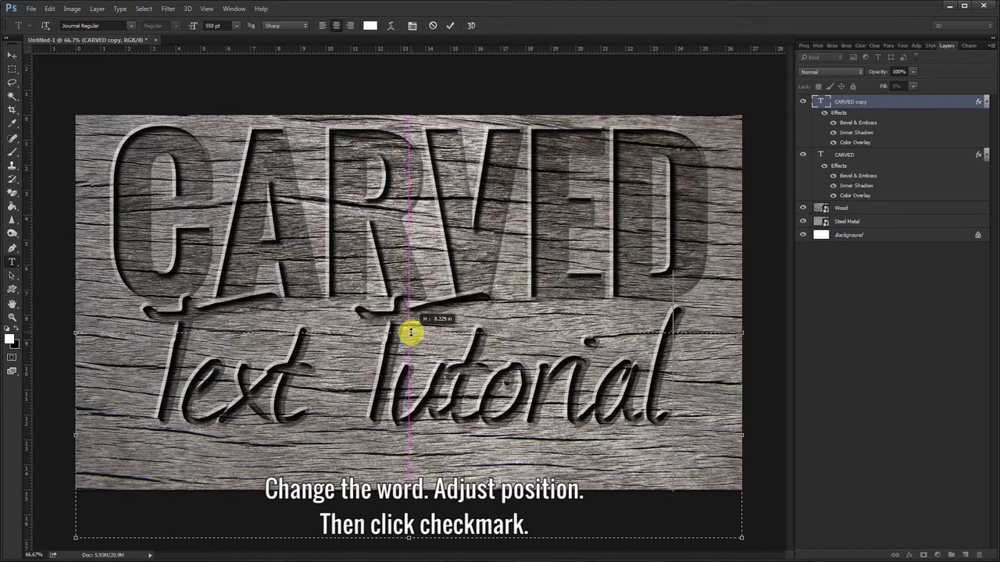
{"action": "left_click_drag", "start_coordinate": [410, 352], "coordinate": [410, 361]}
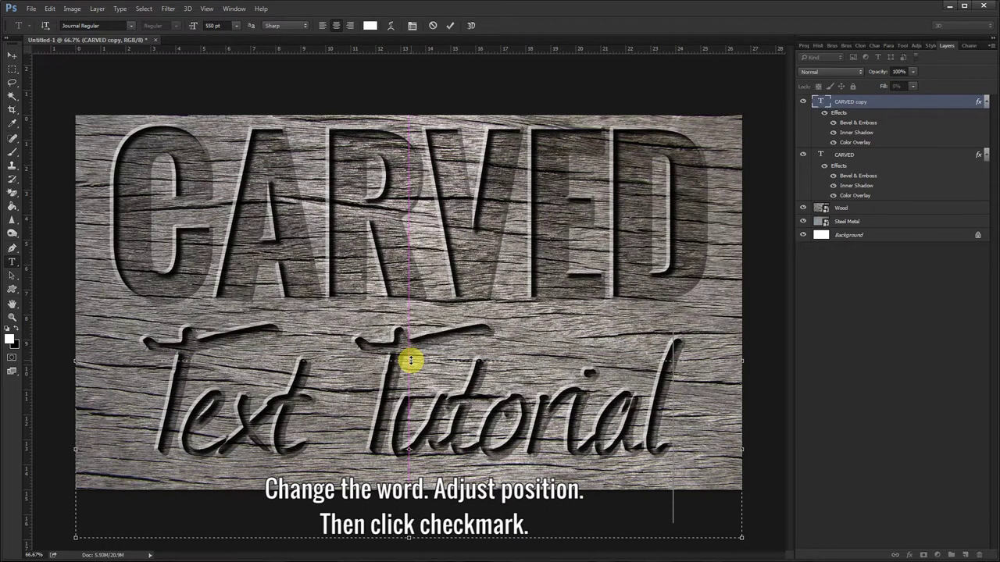
{"action": "left_click", "coordinate": [449, 26]}
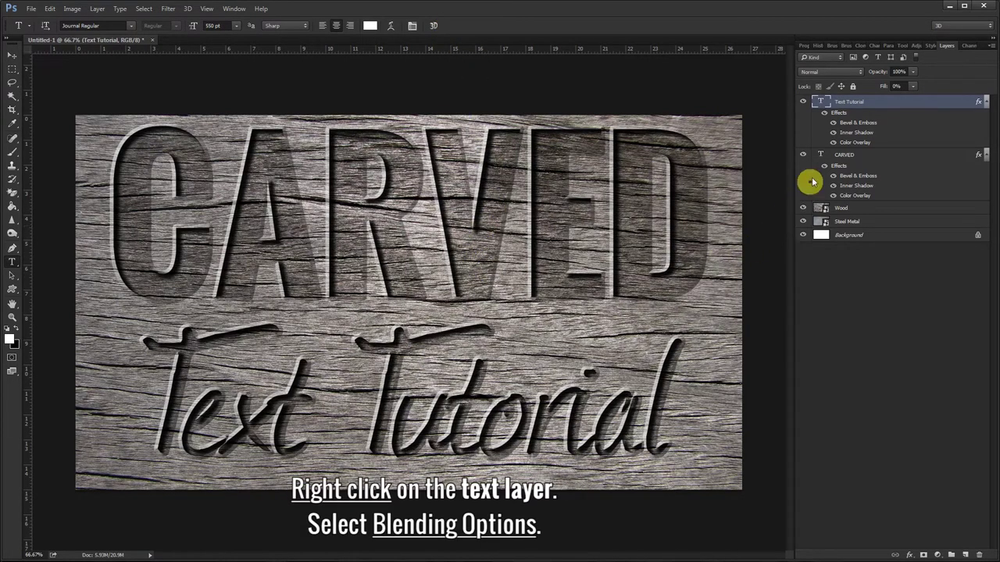
Reduce the Text Tutorial layer's Inner Shadow choke to 5% and apply the layer style
{"action": "right_click", "coordinate": [873, 104]}
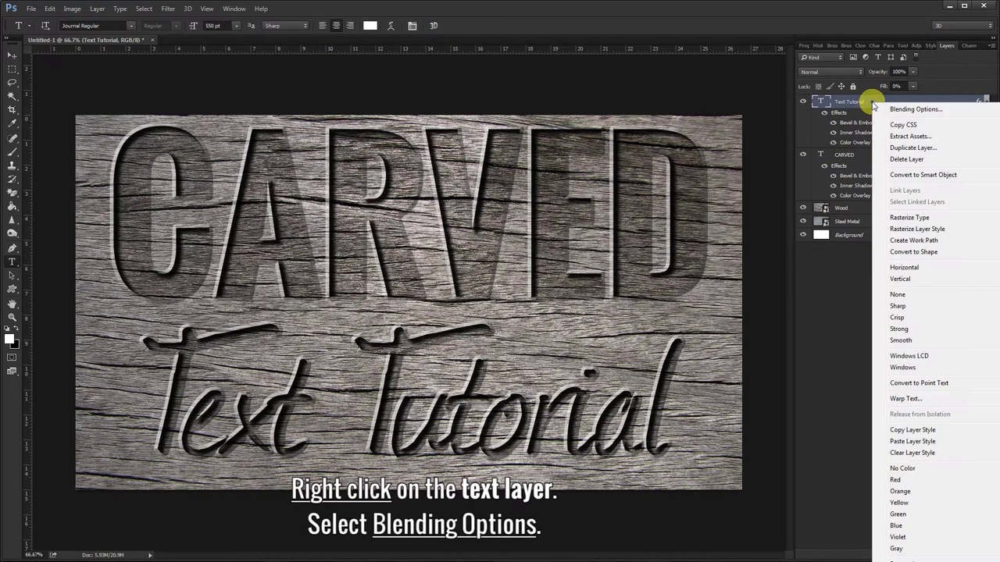
{"action": "left_click", "coordinate": [879, 111]}
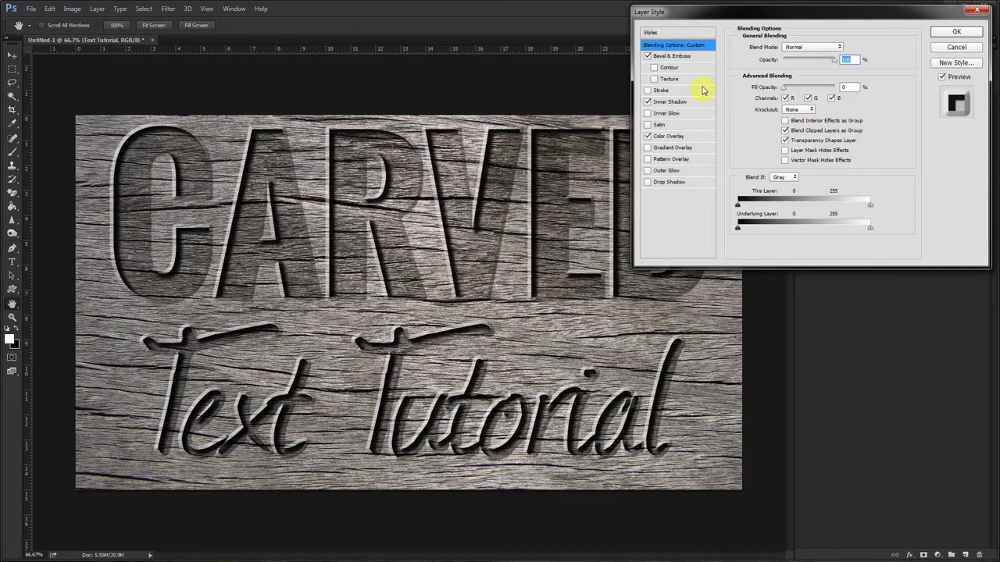
{"action": "left_click", "coordinate": [690, 58]}
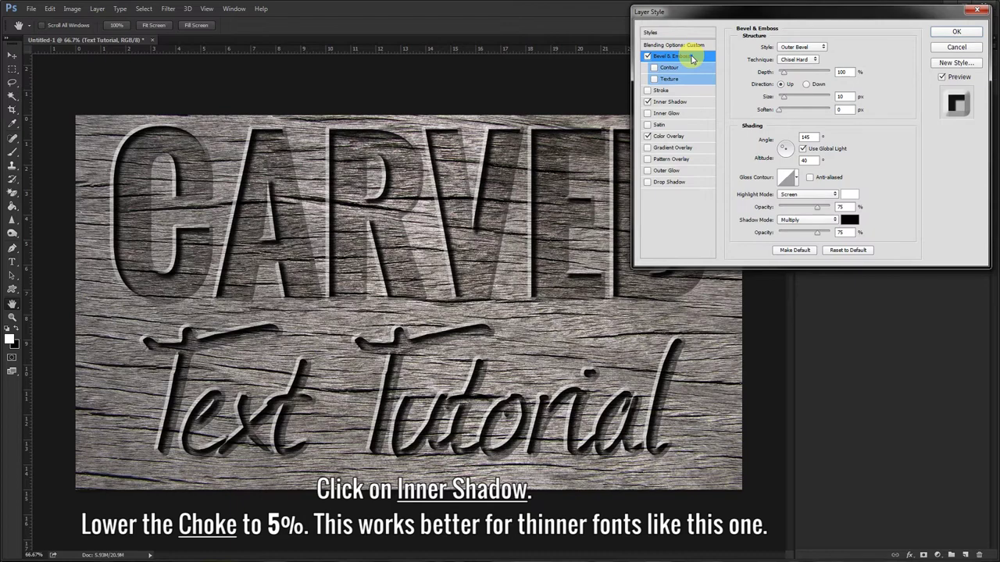
{"action": "left_click", "coordinate": [691, 102]}
{"action": "left_click", "coordinate": [789, 109]}
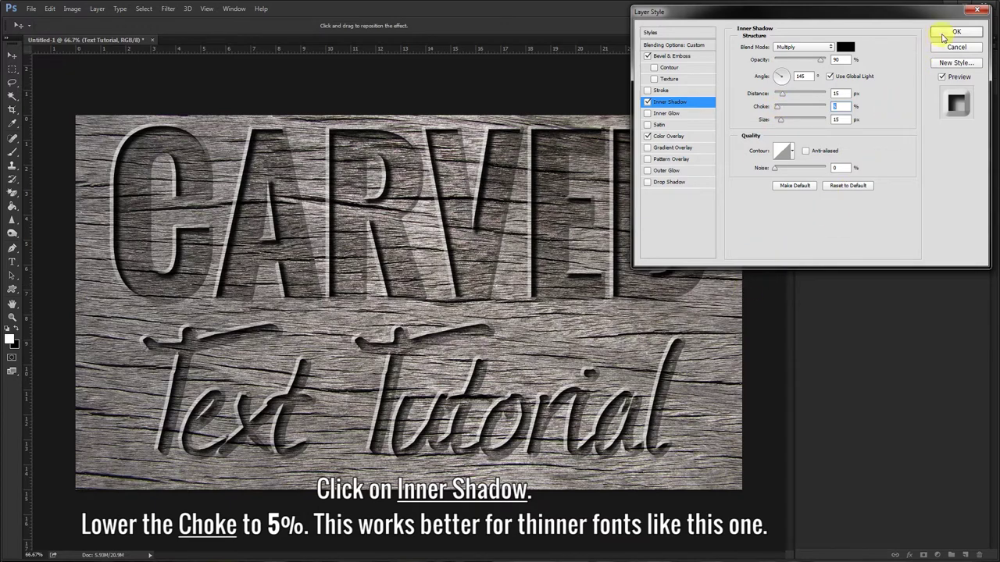
{"action": "left_click", "coordinate": [946, 35]}
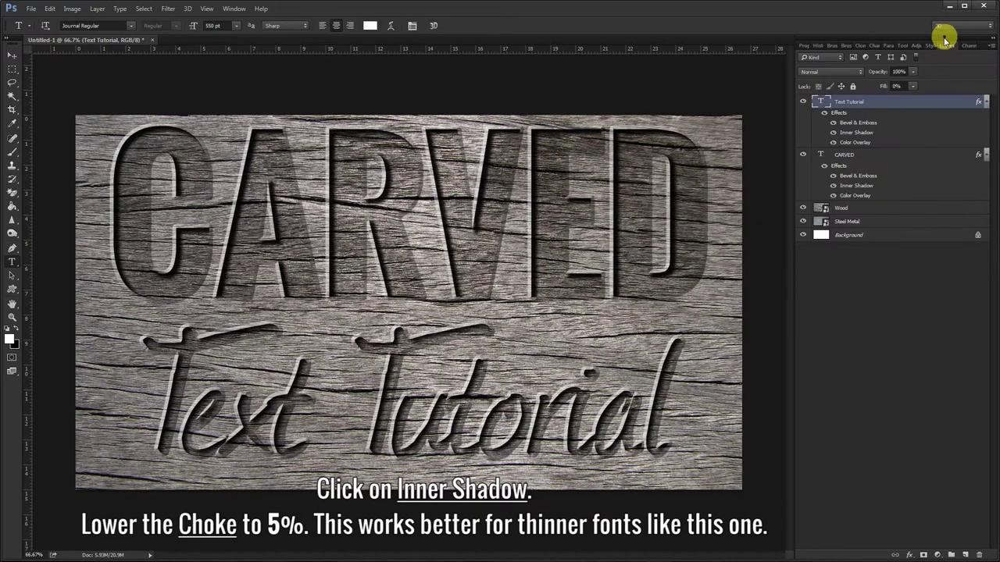
Preview the steel background, hide the Text Tutorial and CARVED layers, then drag the SC logo file out
{"action": "left_click", "coordinate": [803, 208]}
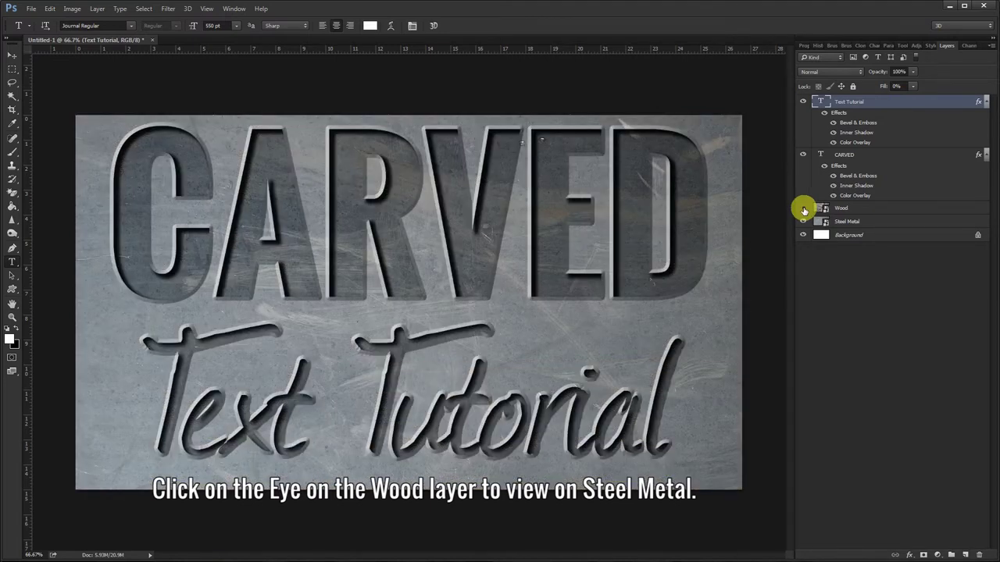
{"action": "left_click", "coordinate": [803, 208]}
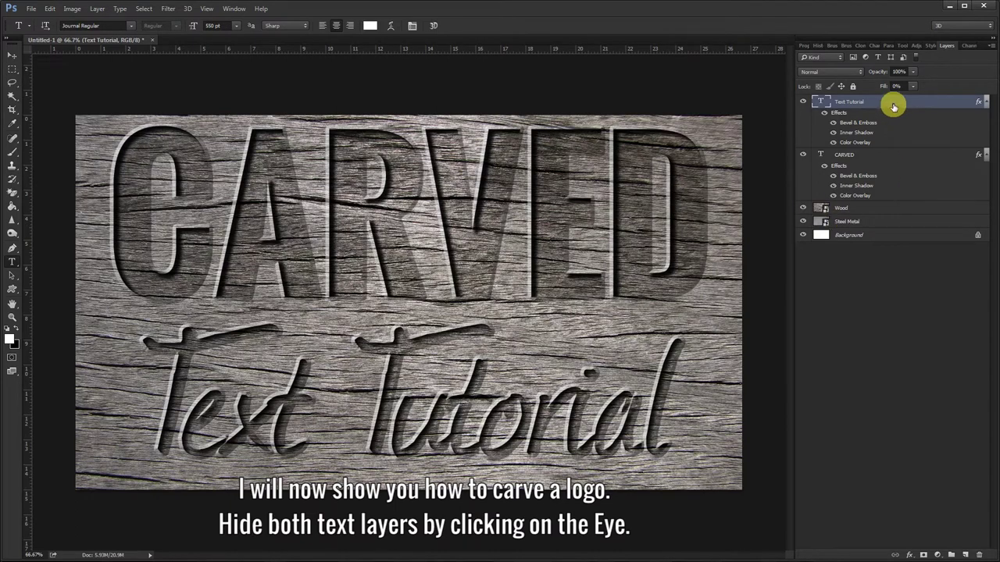
{"action": "left_click", "coordinate": [803, 102]}
{"action": "left_click", "coordinate": [803, 154]}
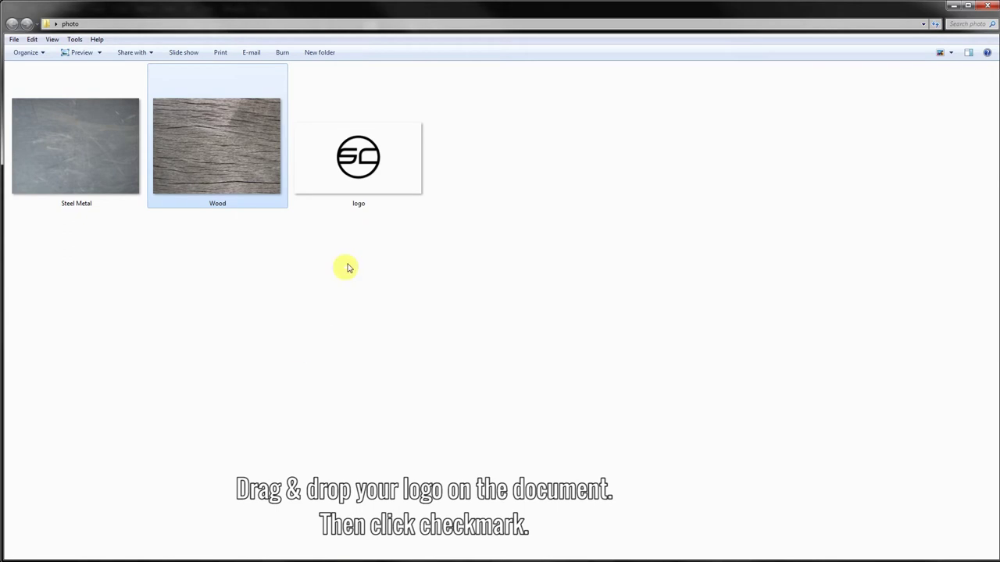
{"action": "left_click", "coordinate": [361, 169]}
{"action": "left_click_drag", "start_coordinate": [361, 171], "coordinate": [200, 546]}
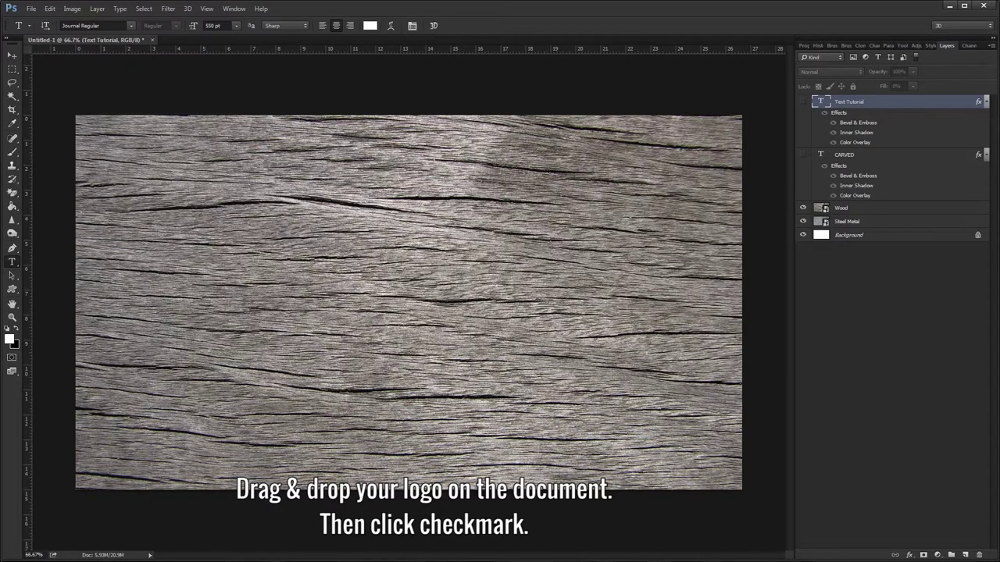
Drop the SC logo onto the centre of the wood canvas and commit the placement
{"action": "left_click_drag", "start_coordinate": [201, 547], "coordinate": [397, 308]}
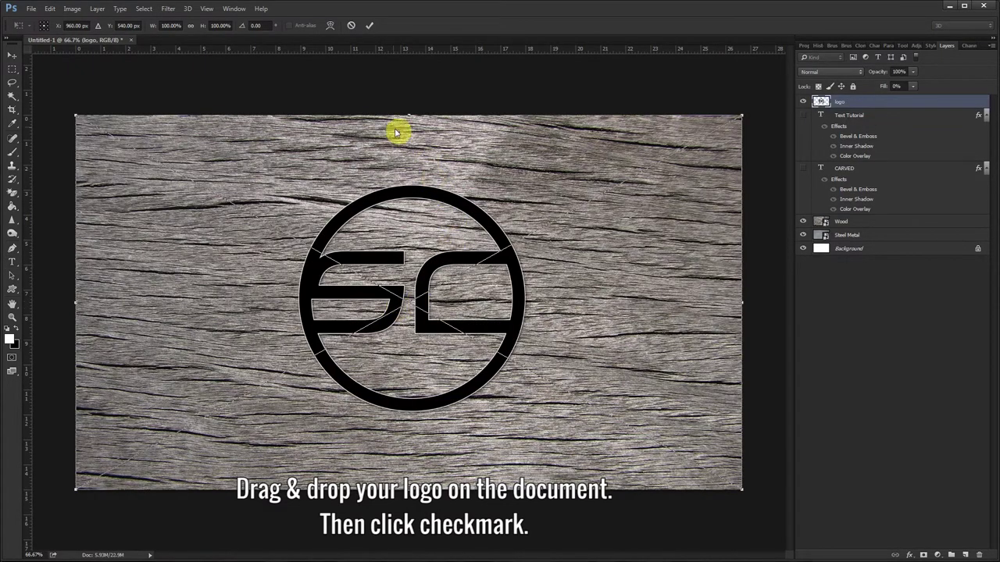
{"action": "left_click", "coordinate": [369, 26]}
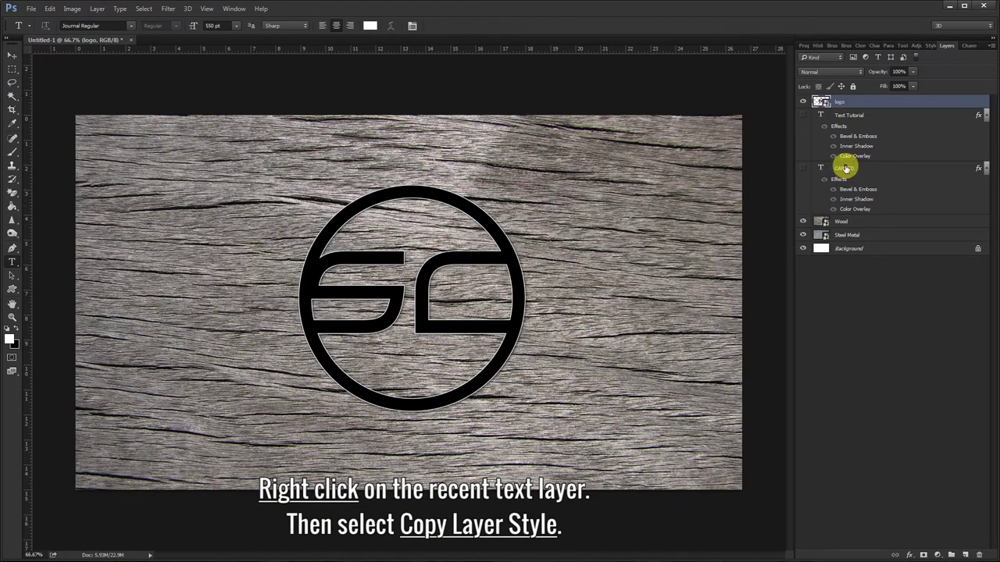
Copy the Text Tutorial layer style and paste it onto the logo layer
{"action": "right_click", "coordinate": [843, 118]}
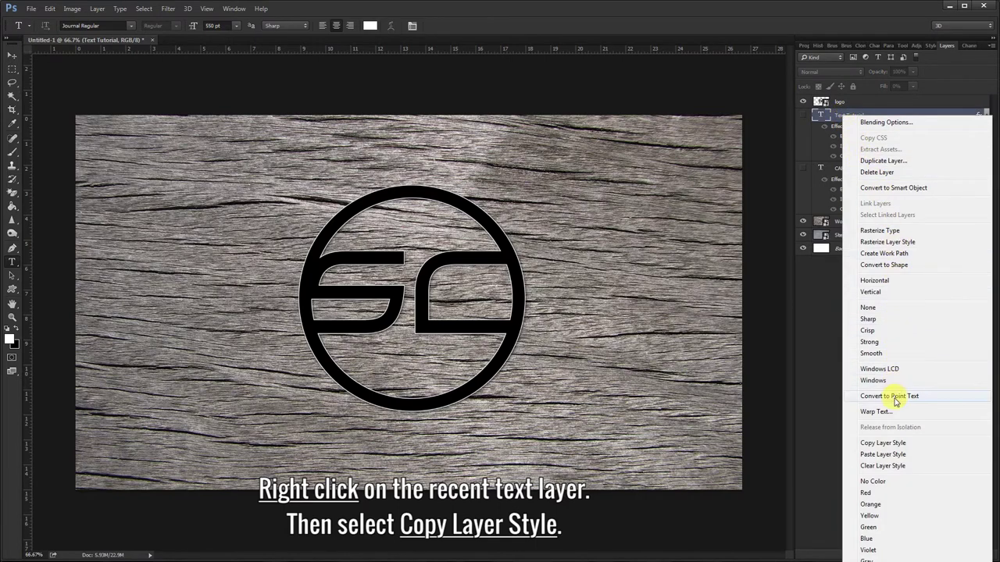
{"action": "left_click", "coordinate": [918, 446]}
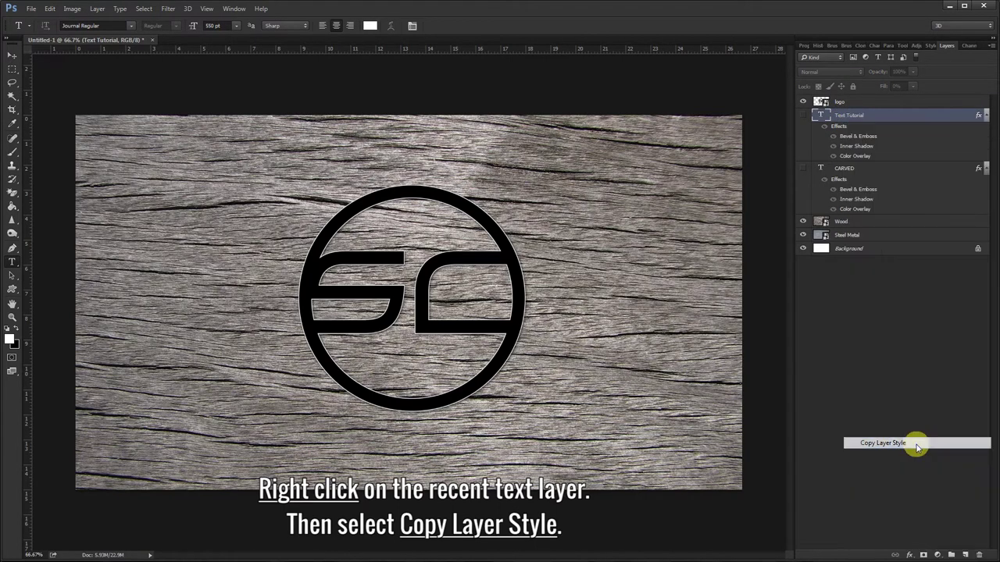
{"action": "left_click", "coordinate": [845, 104]}
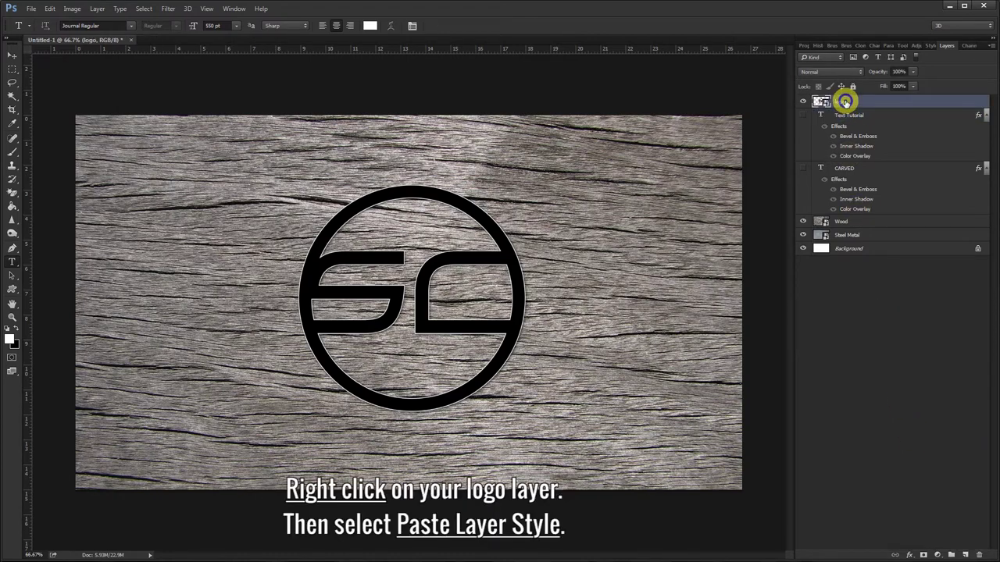
{"action": "right_click", "coordinate": [846, 103]}
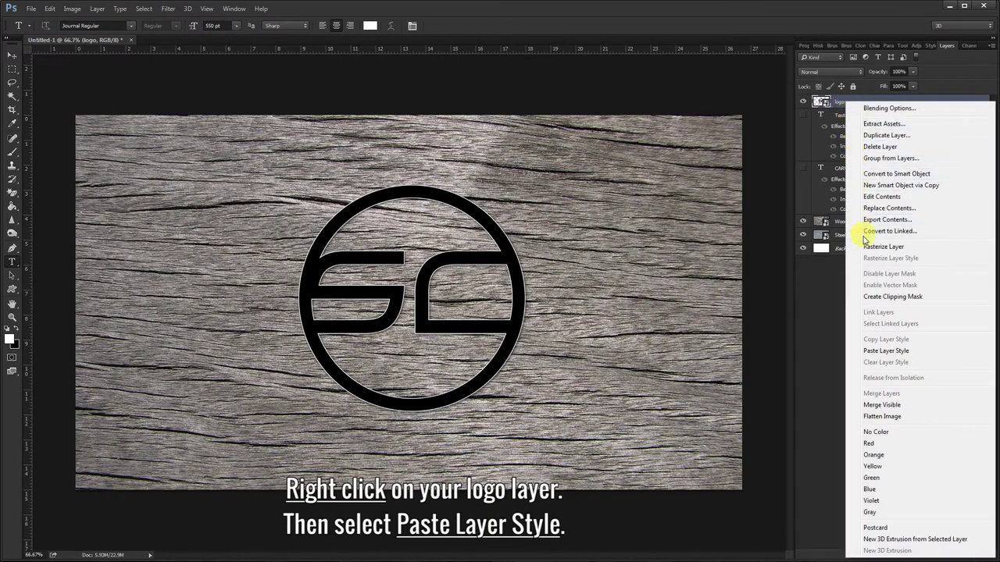
{"action": "left_click", "coordinate": [918, 356]}
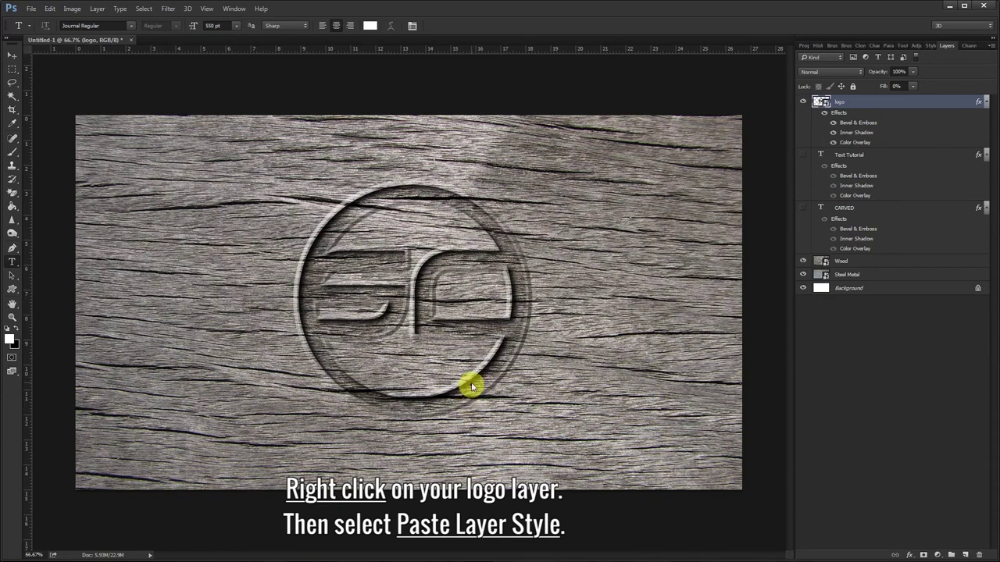
{"action": "left_click", "coordinate": [803, 261]}
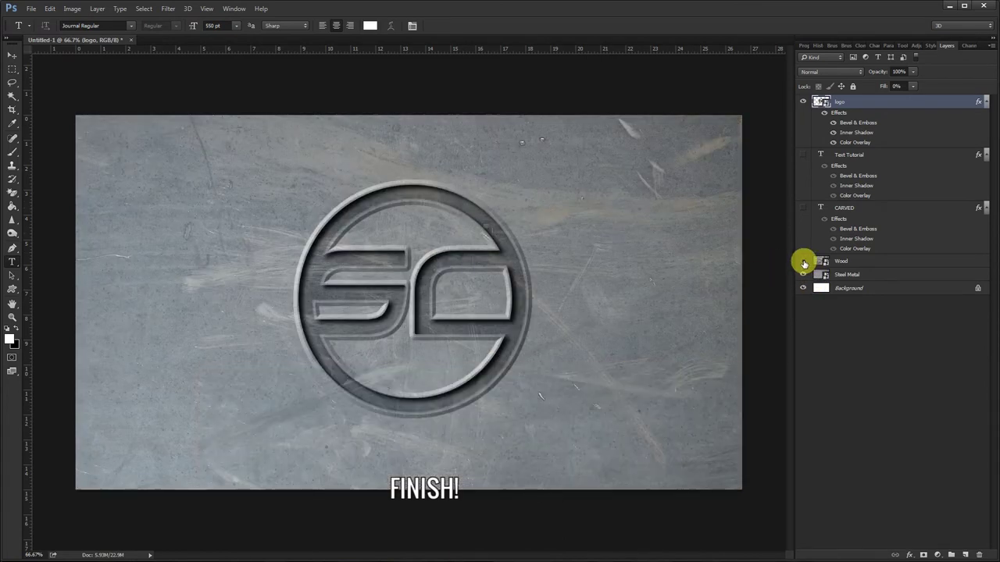
{"action": "left_click", "coordinate": [803, 263]}
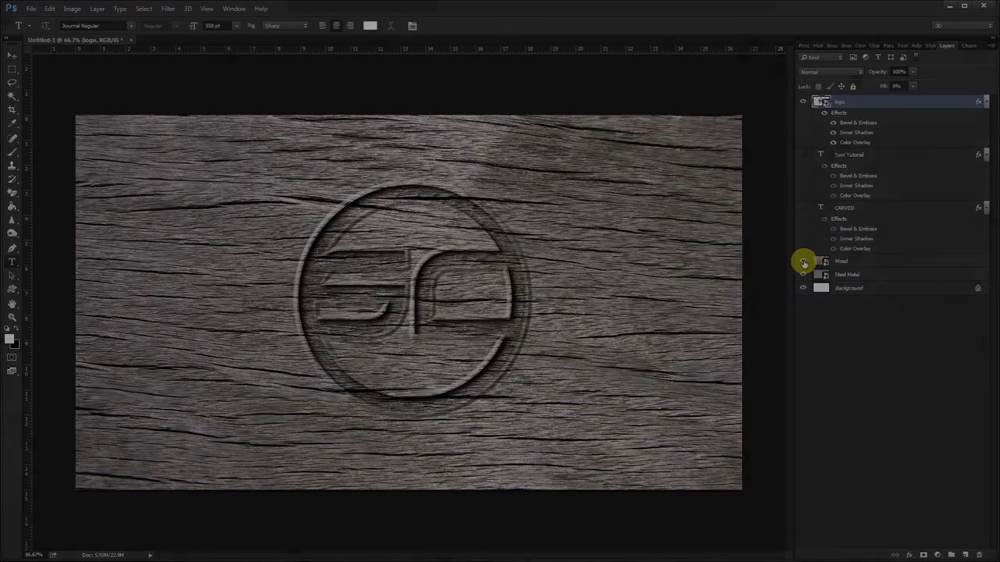